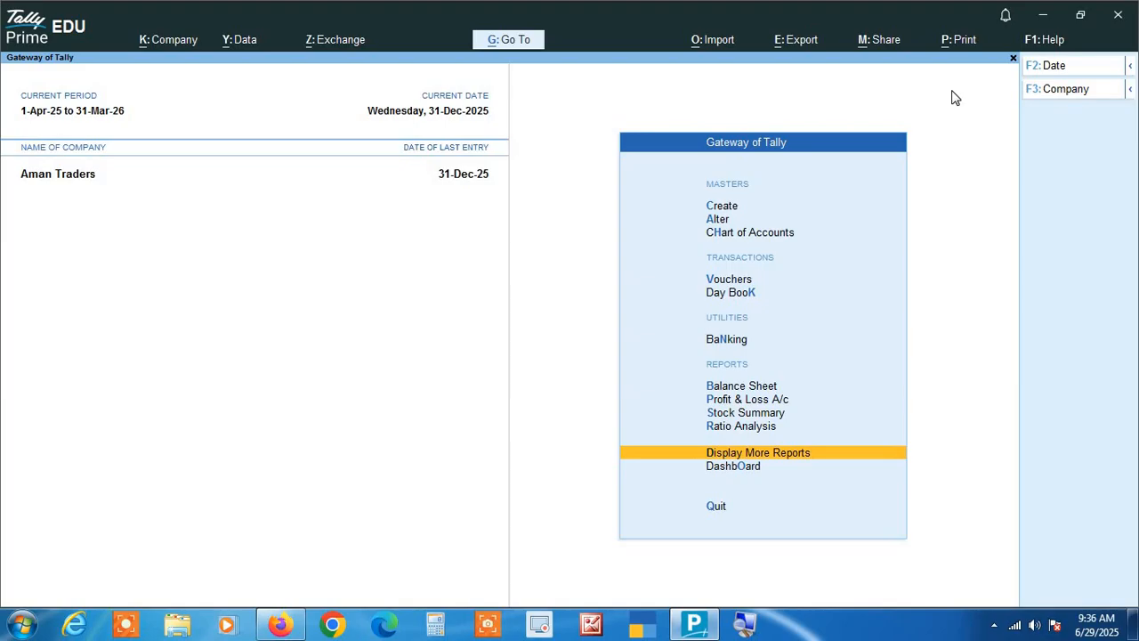
Step: Open the company features and enable Set/Alter Company GST Rate and Other Details for Aman Traders
key(F11)
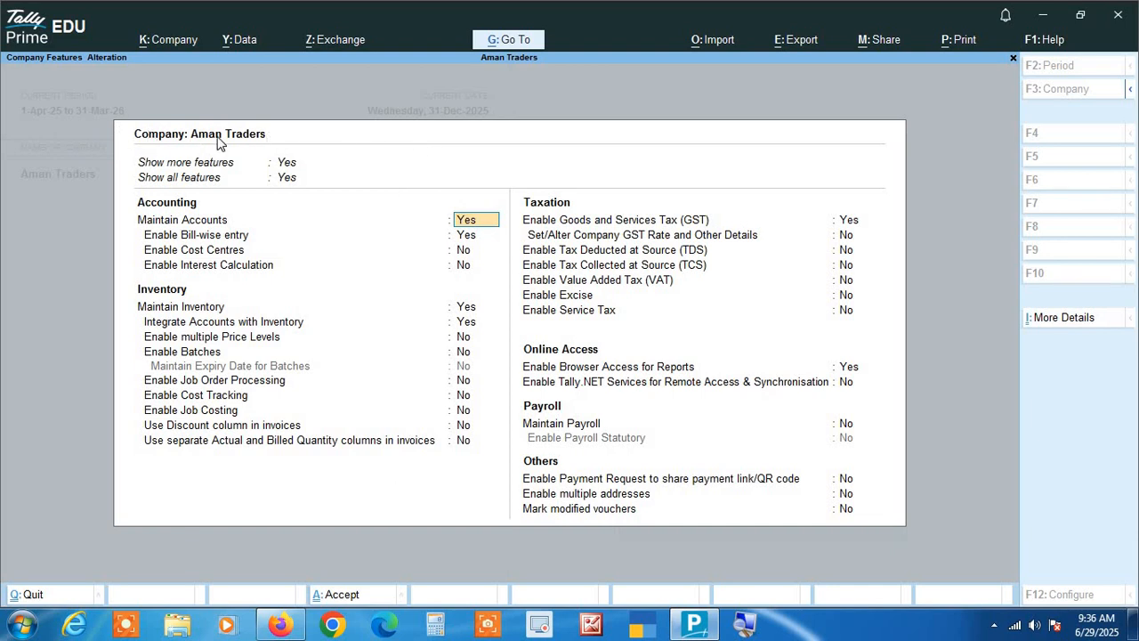
key(Return)
key(Return)
key(Return)
key(Return)
key(Return)
key(Return)
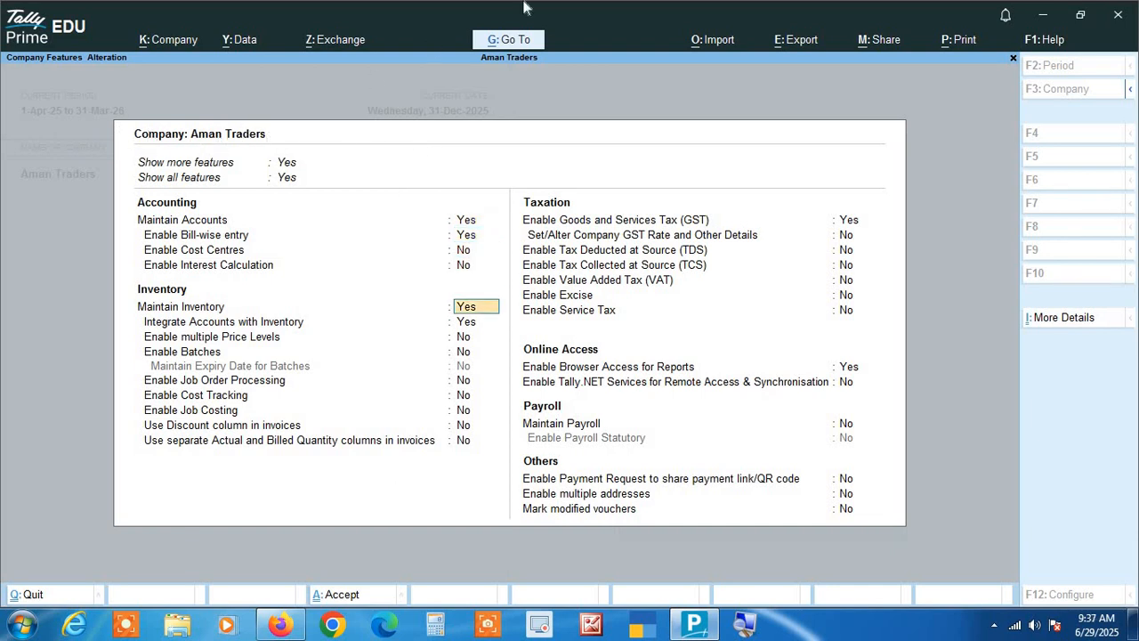
key(Return)
key(Return)
key(Return)
key(Return)
key(Return)
key(Return)
key(Return)
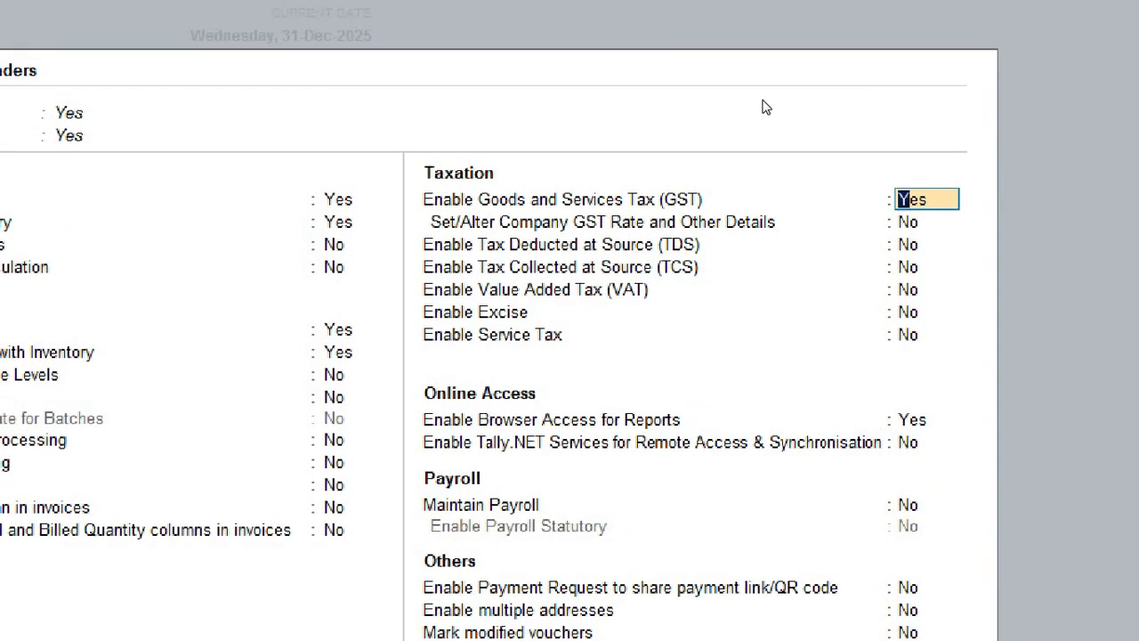
key(Return)
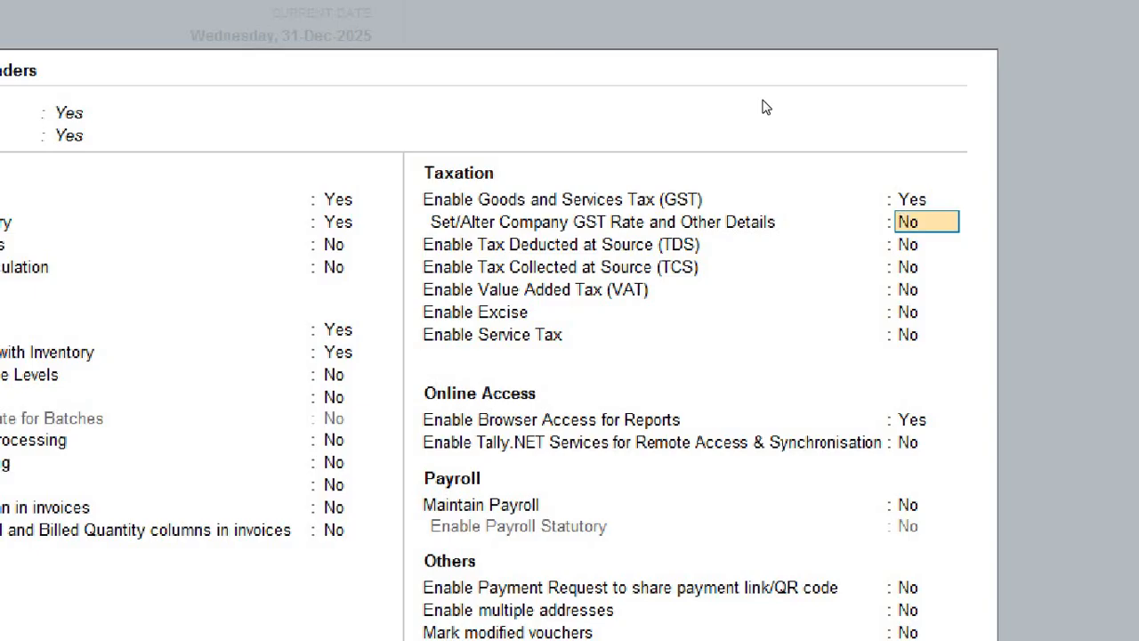
text(yes)
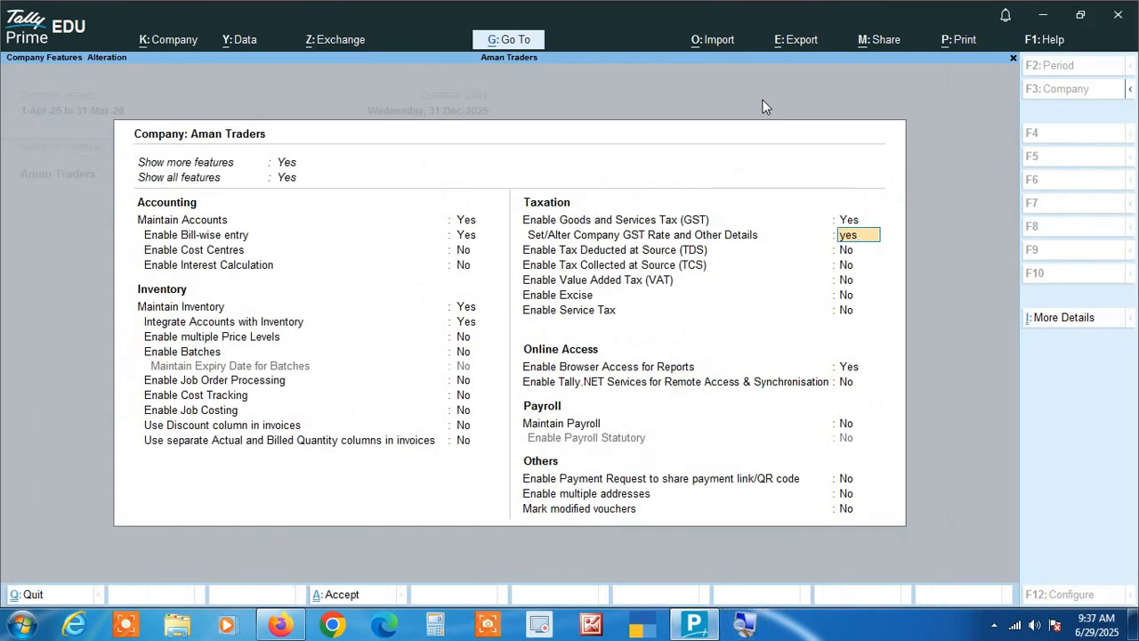
key(Return)
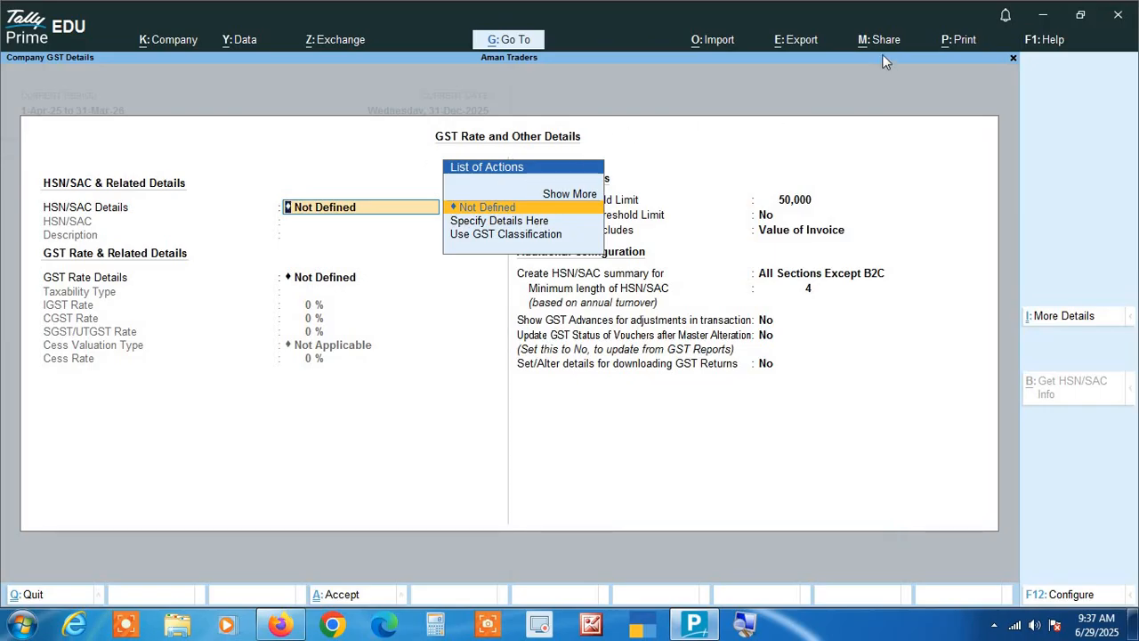
Step: Keep the HSN/SAC and GST rate details as Not Defined and accept the e-Way Bill threshold settings, including Value of Invoice
key(Return)
key(Return)
key(Return)
key(Return)
key(Return)
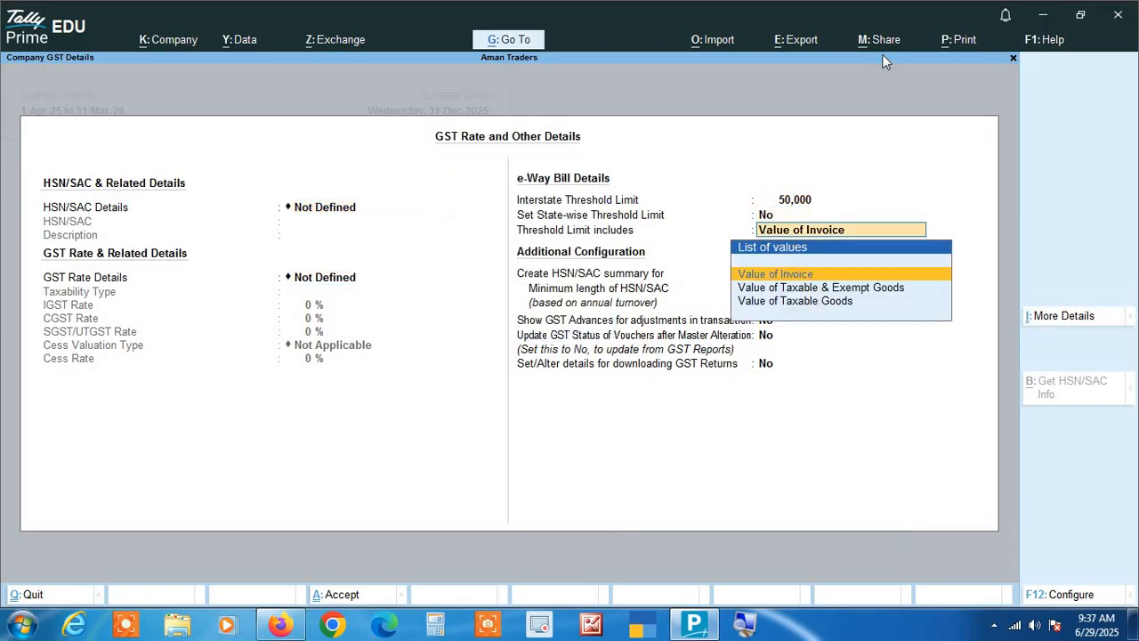
click(746, 628)
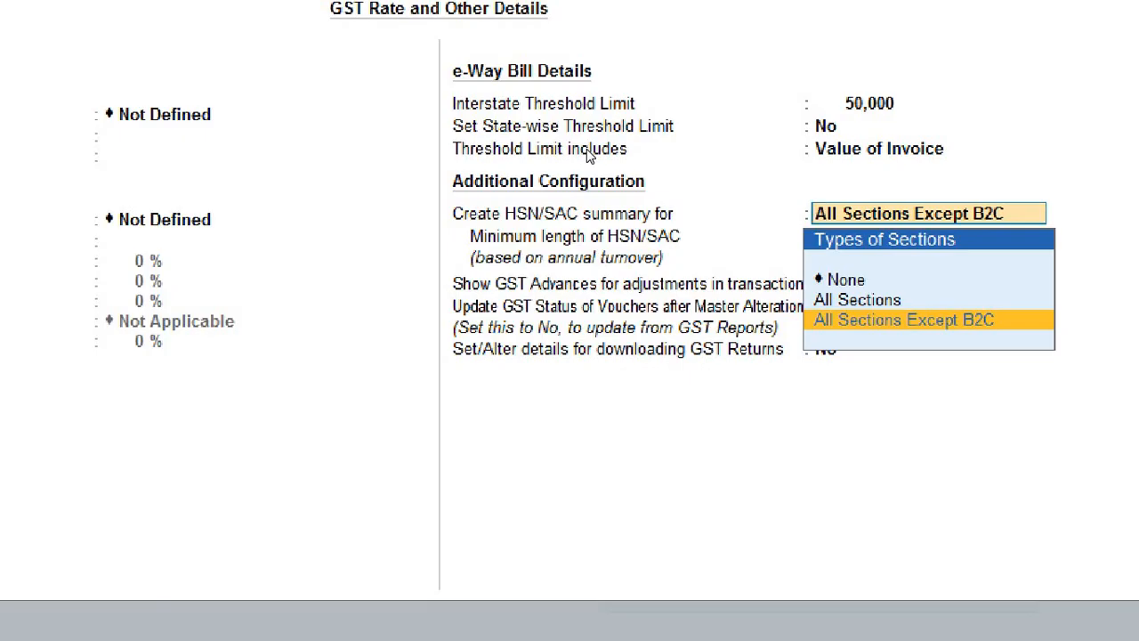
Step: Create the HSN/SAC summary for All Sections Except B2C, with a minimum HSN/SAC length of 4
key(Up)
key(Up)
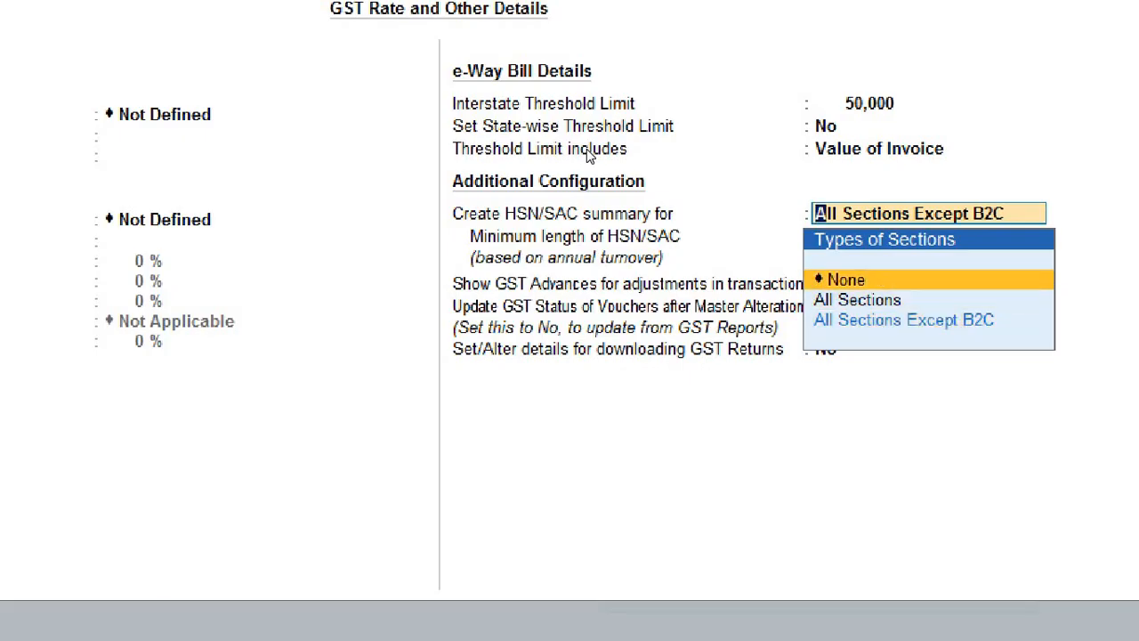
key(Down)
key(Down)
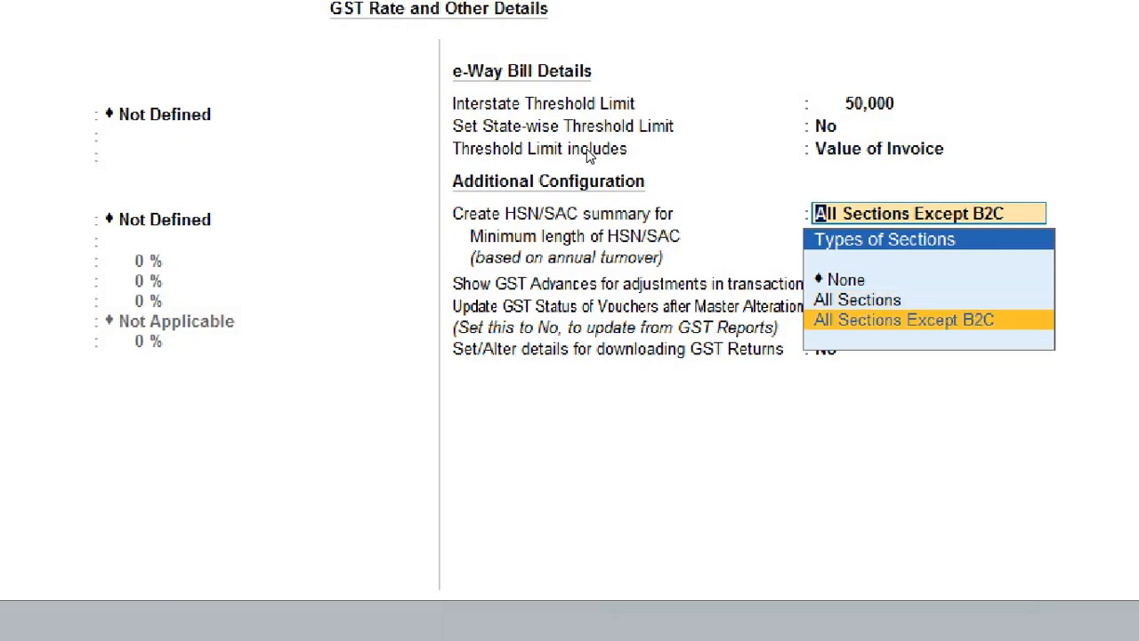
key(Up)
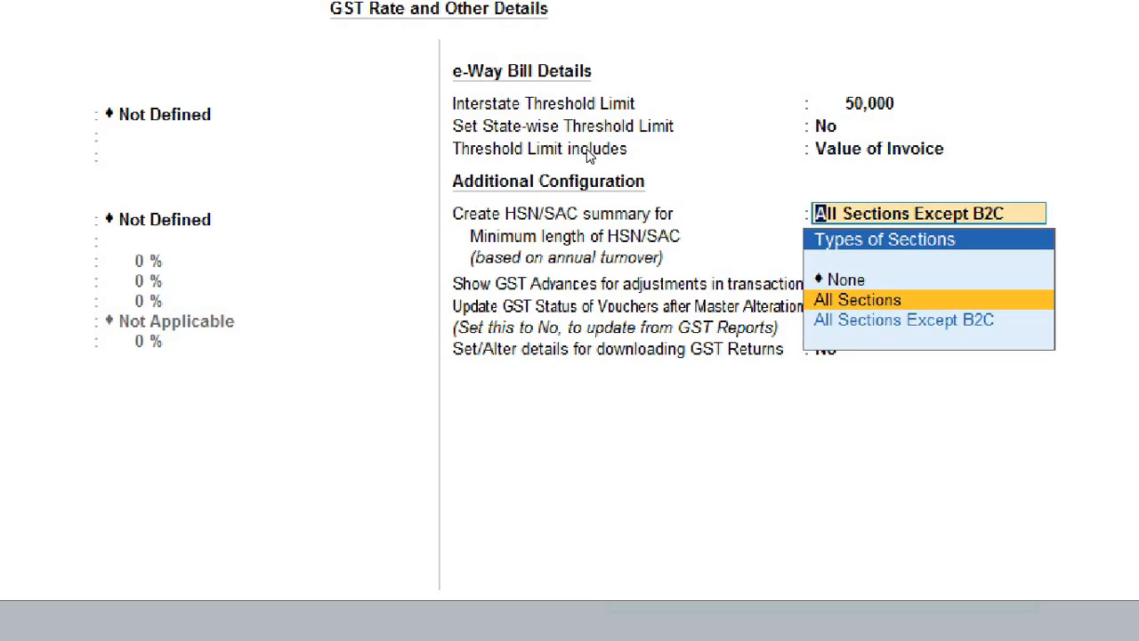
key(Down)
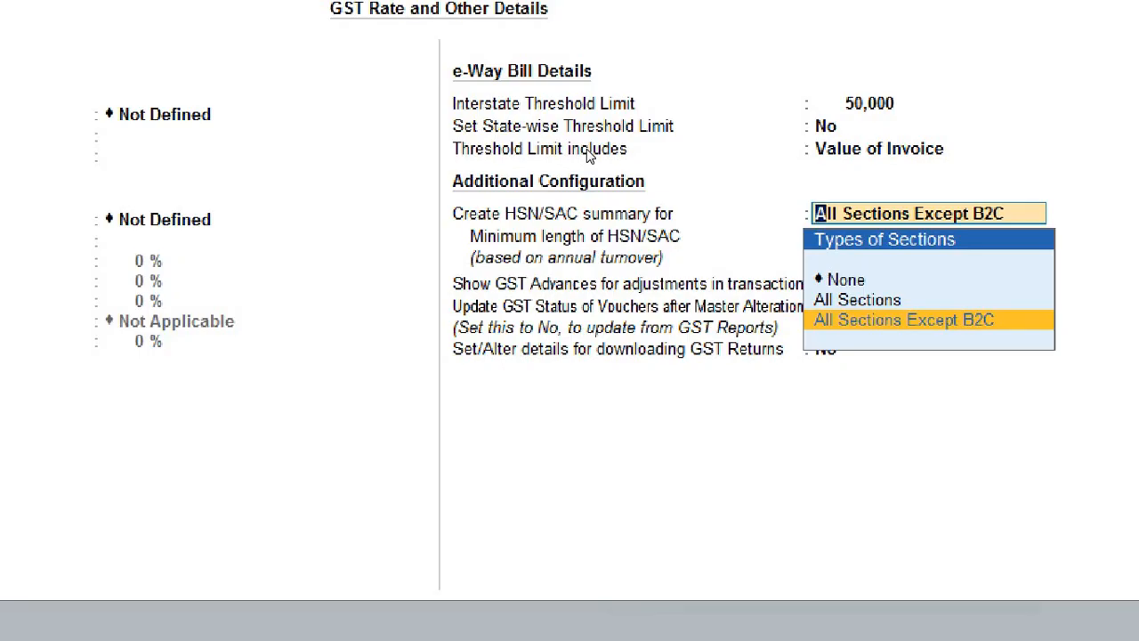
key(Return)
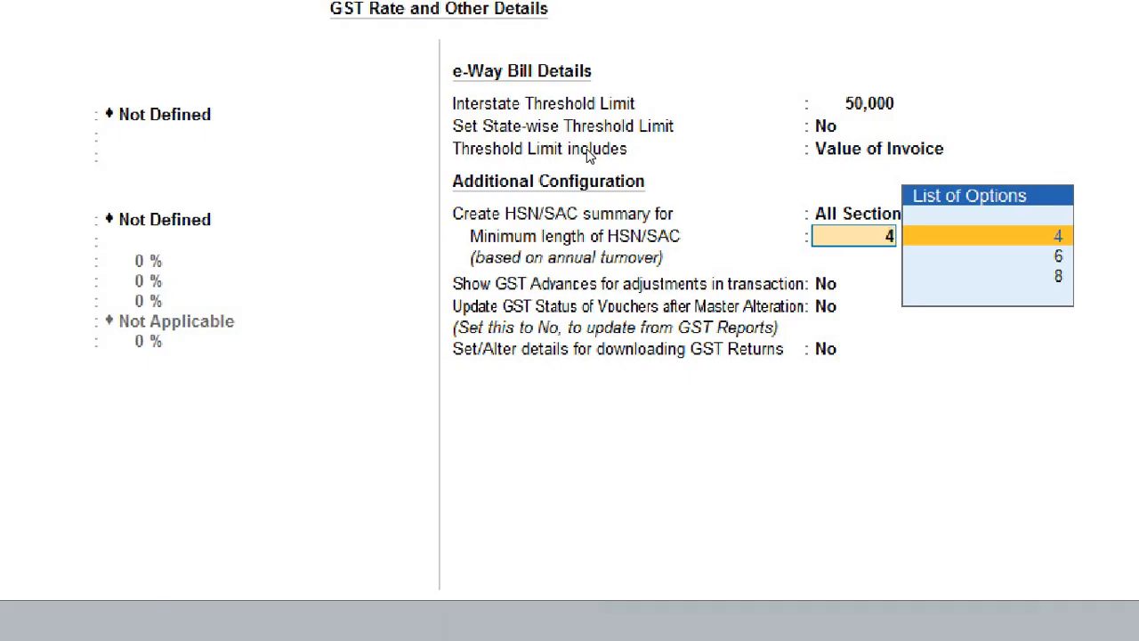
key(Return)
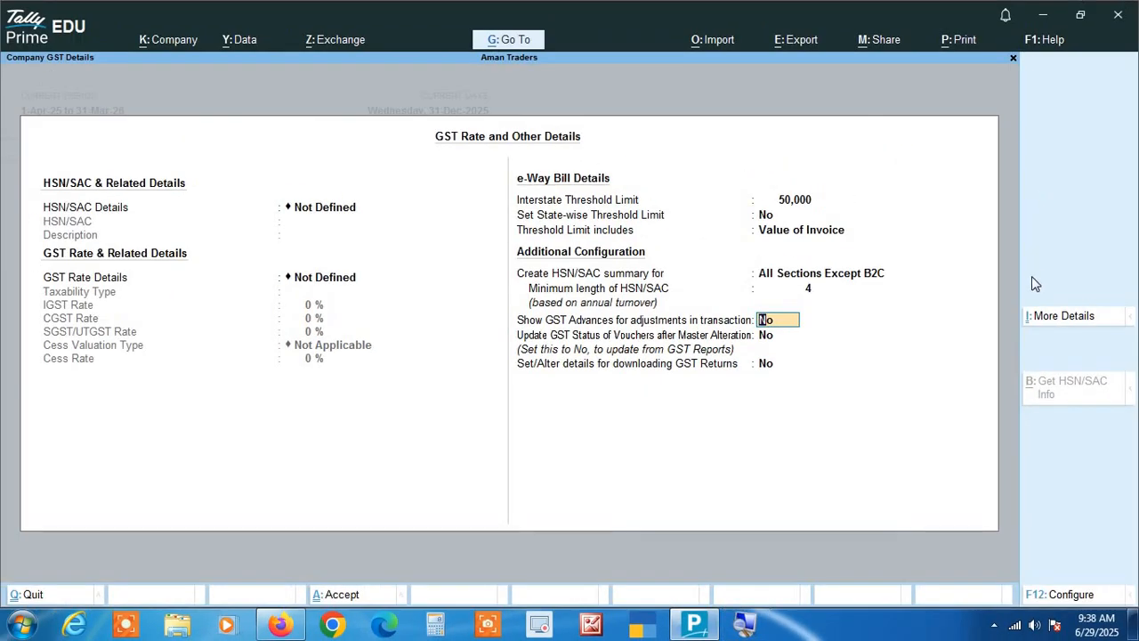
Step: Open the additional company GST details and expand the list to show all options
click(1063, 318)
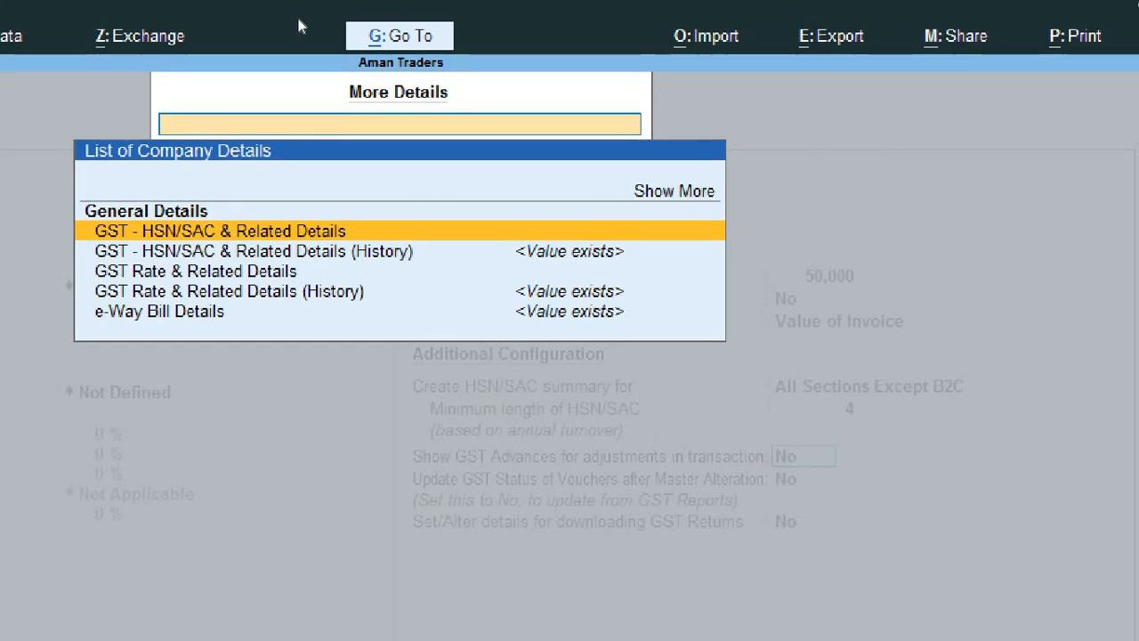
key(Up)
key(Up)
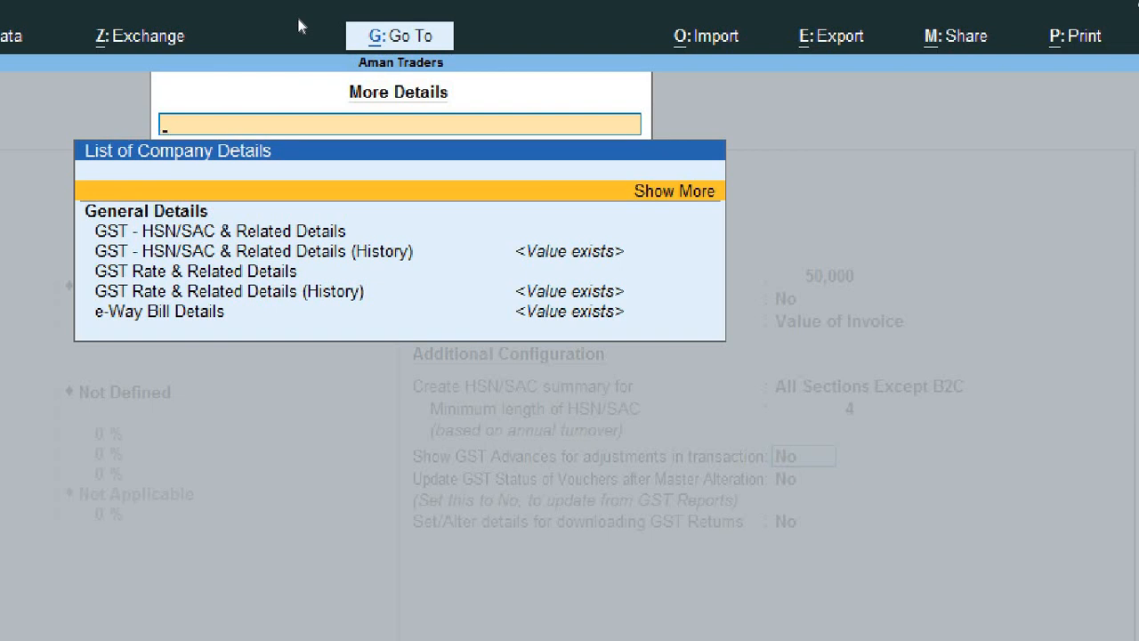
key(Return)
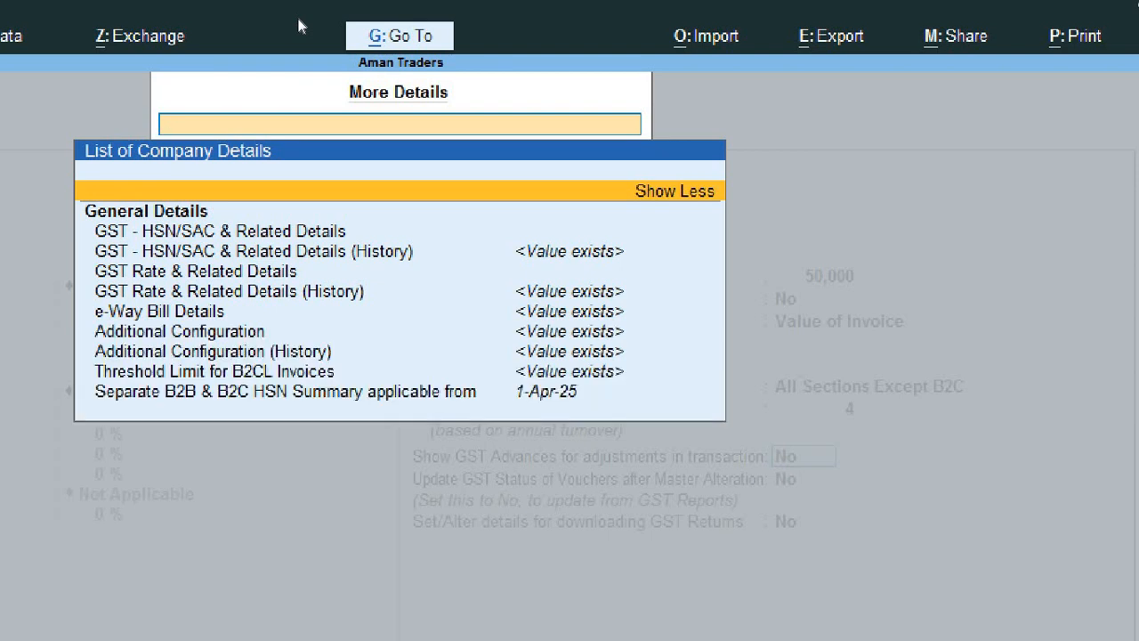
Step: Confirm 1-Apr-25 as the date from which the separate B2B & B2C HSN Summary applies
key(Down)
key(Down)
key(Down)
key(Down)
key(Down)
key(Down)
key(Down)
key(Down)
key(Down)
key(Down)
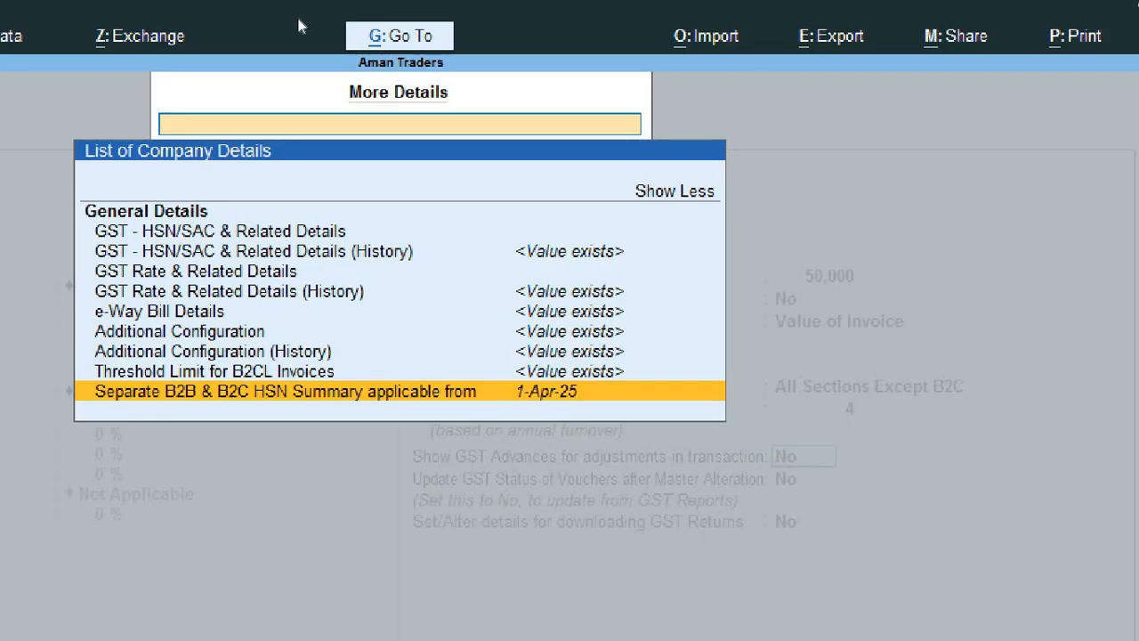
key(Return)
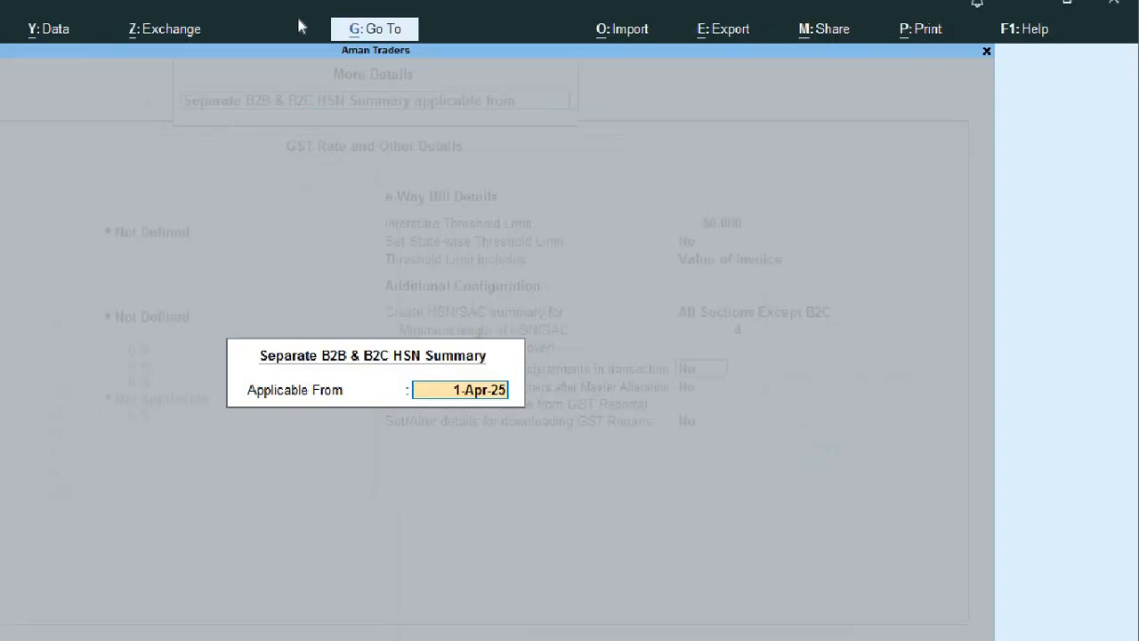
key(Return)
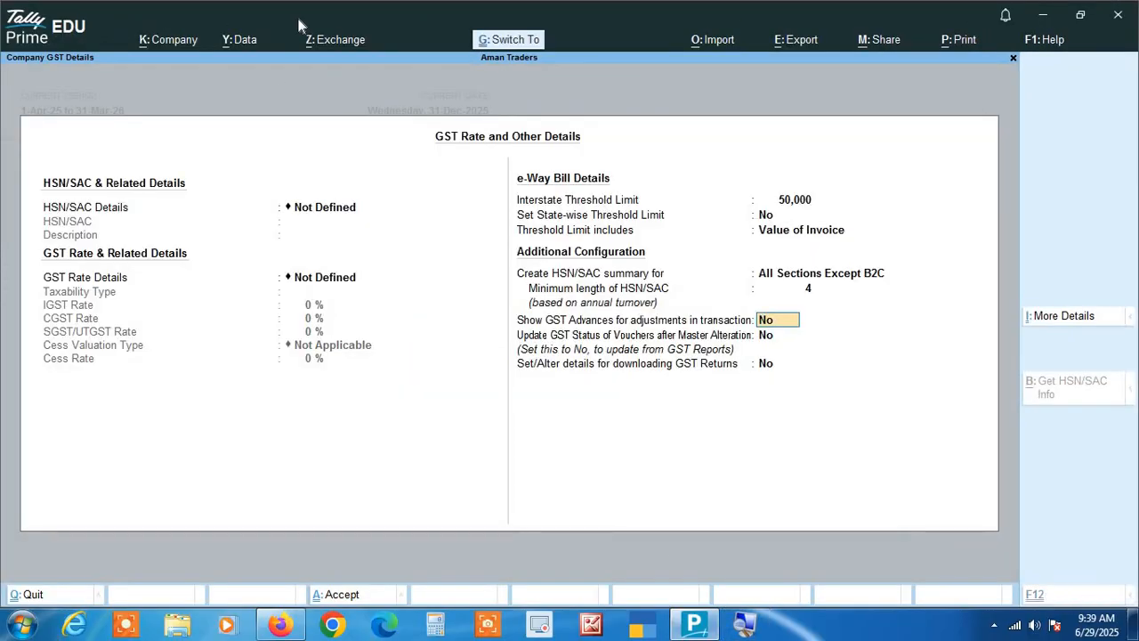
Step: Save the company's GST rate and other details along with the company features
key(ctrl+a)
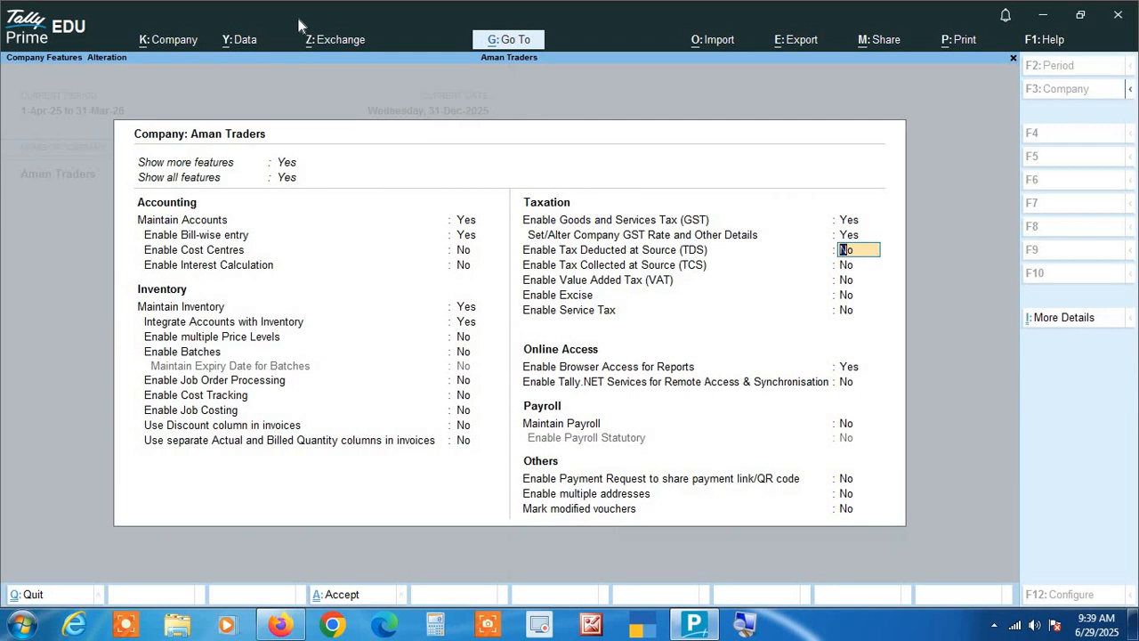
key(ctrl)
key(ctrl+a)
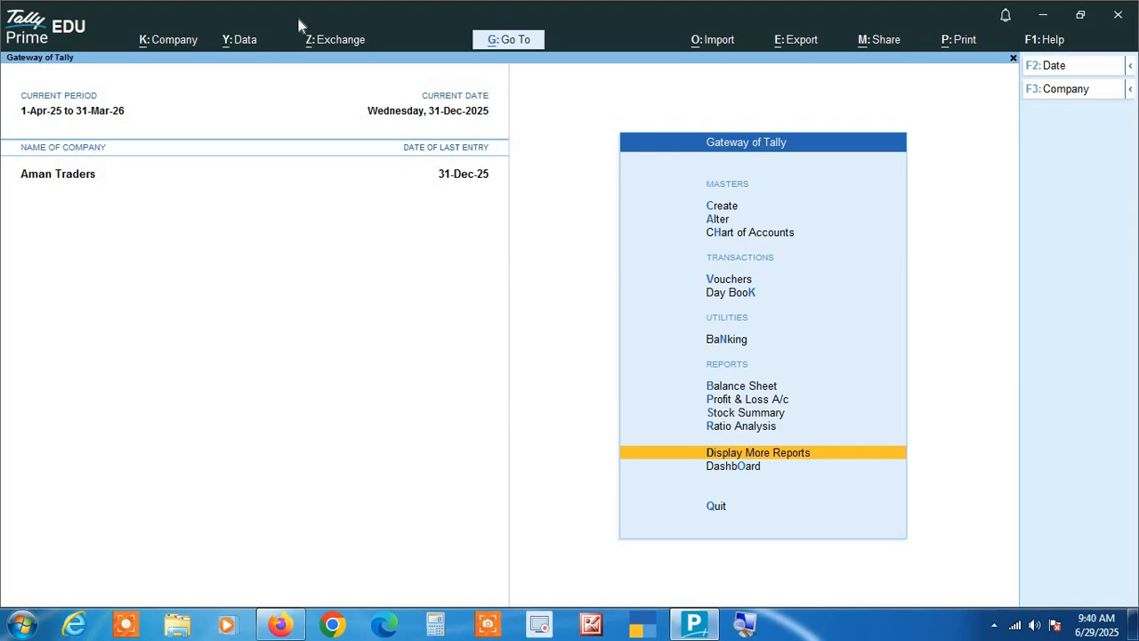
Step: Open the GSTR-1 report from the statutory GST reports
key(Return)
key(Down)
key(Down)
key(Down)
key(Down)
key(Down)
key(Down)
key(Down)
key(Down)
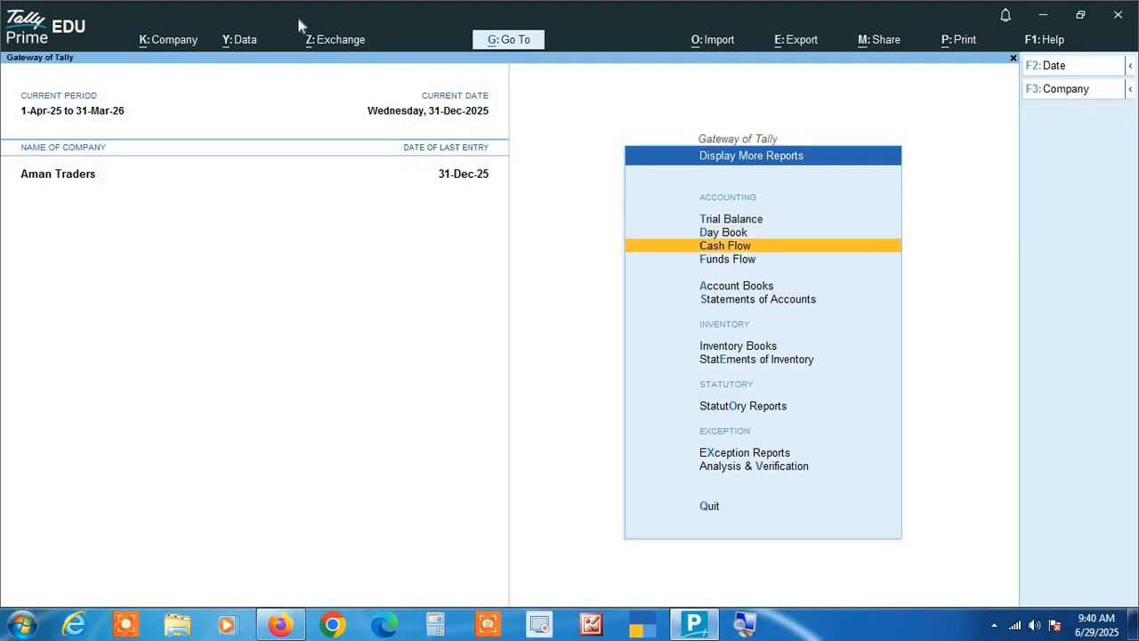
key(Return)
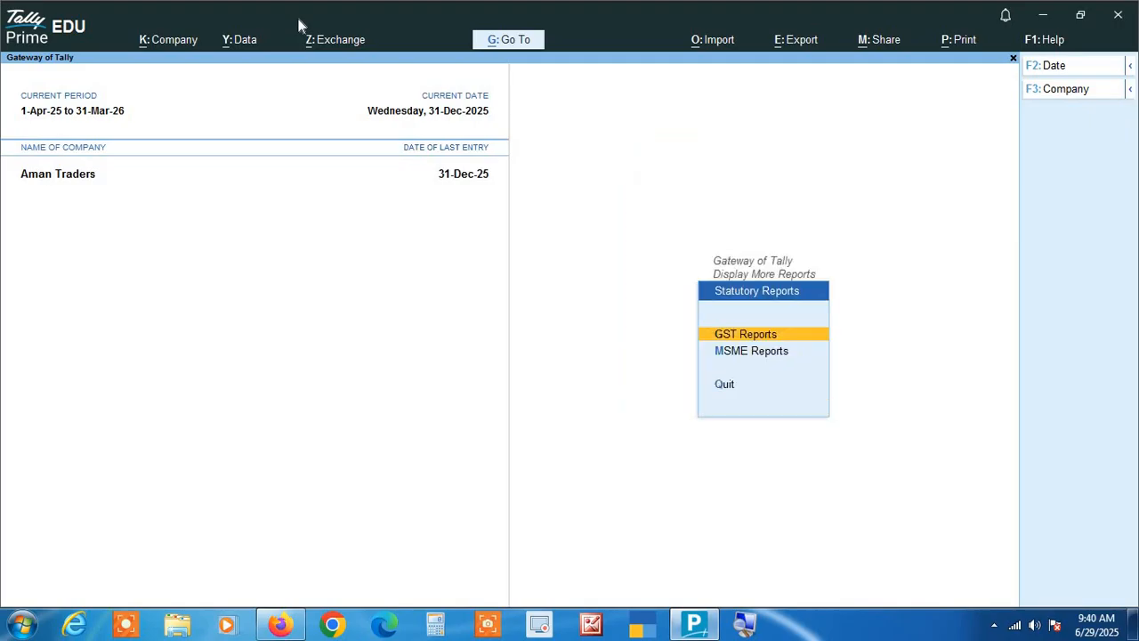
key(Return)
key(Down)
key(Return)
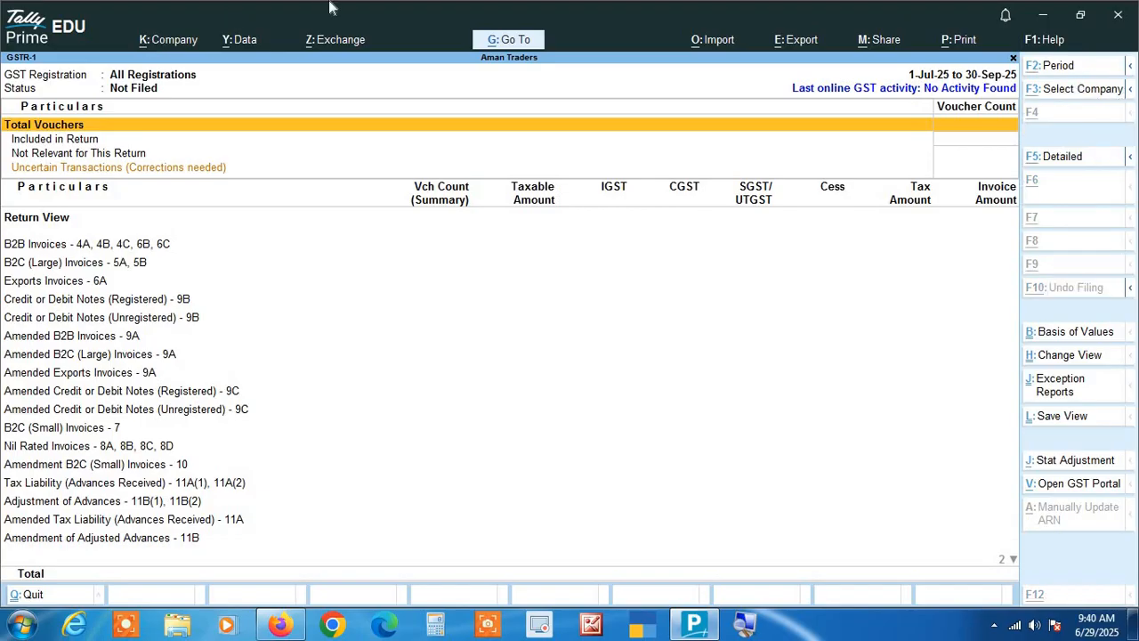
Step: Set the GSTR-1 report period from 1-10-2025 to 31-12-2025
key(F2)
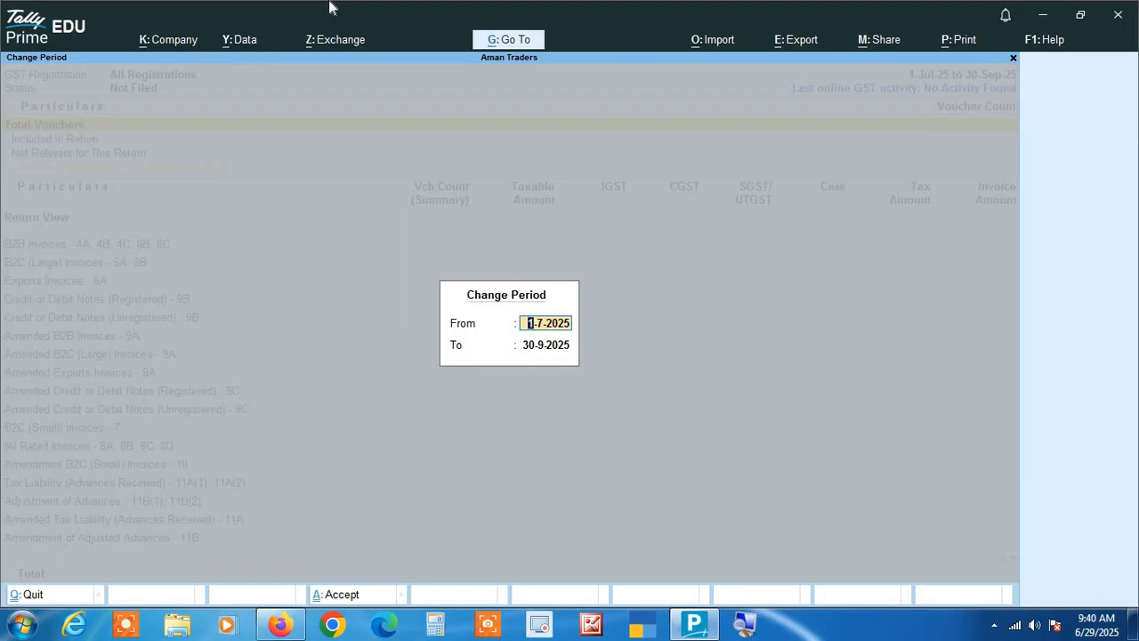
key(BackSpace)
text(1-10)
key(Return)
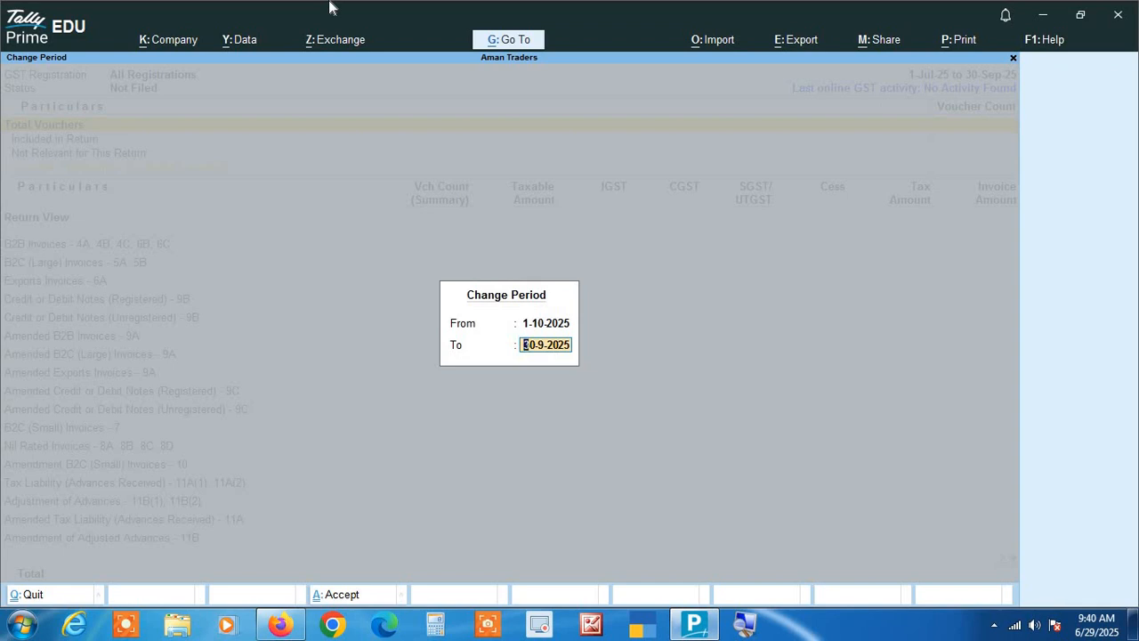
text(31 12 2025)
key(Return)
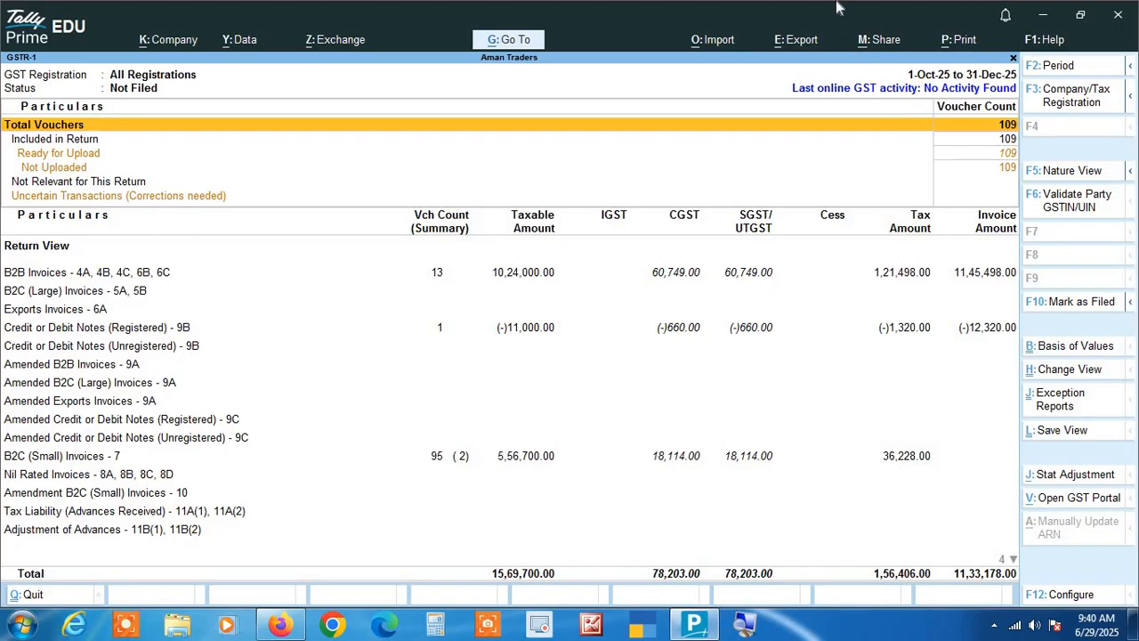
Step: Examine the GSTR-1 return view sections for B2B invoices, registered credit or debit notes, B2C (Small) invoices and nil rated invoices
key(Down)
key(Down)
key(Down)
key(Down)
key(Down)
key(Down)
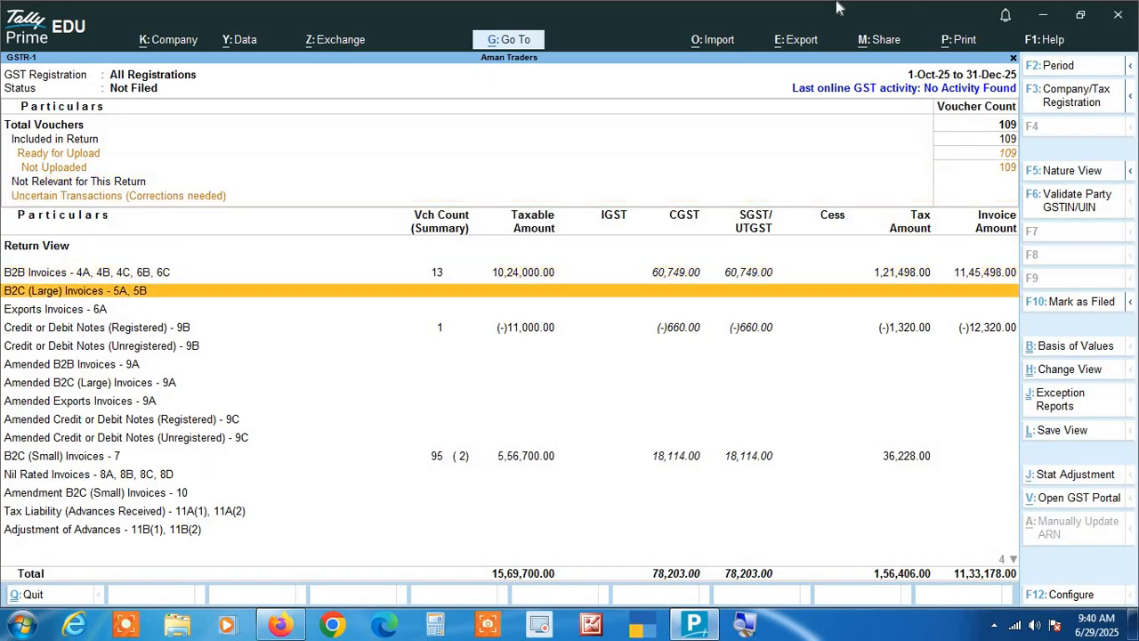
key(Up)
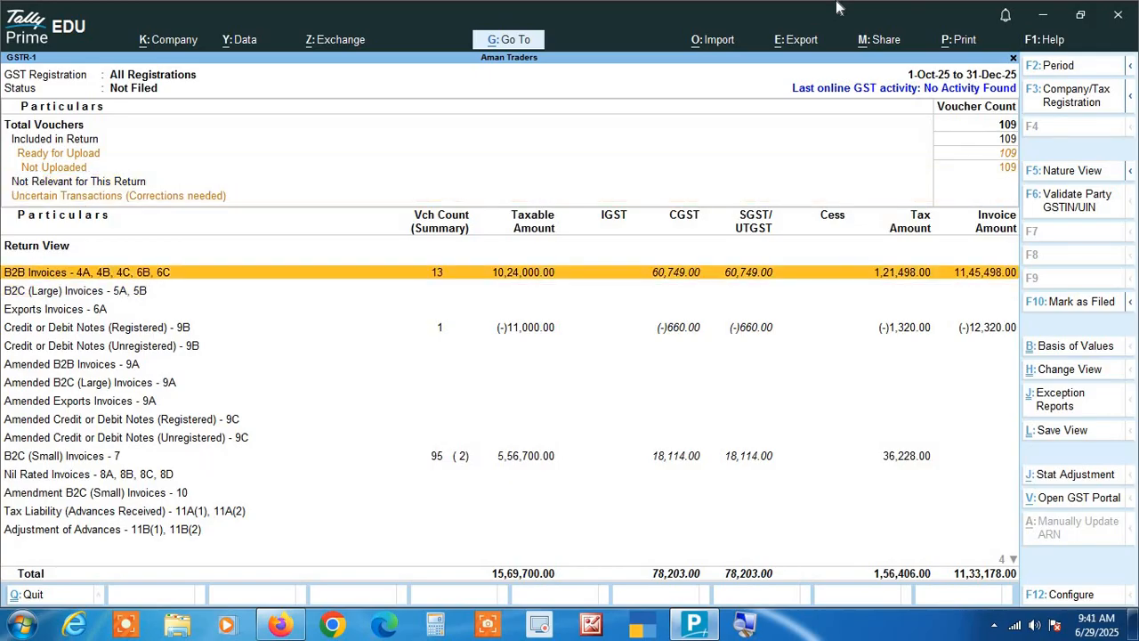
key(Down)
key(Down)
key(Down)
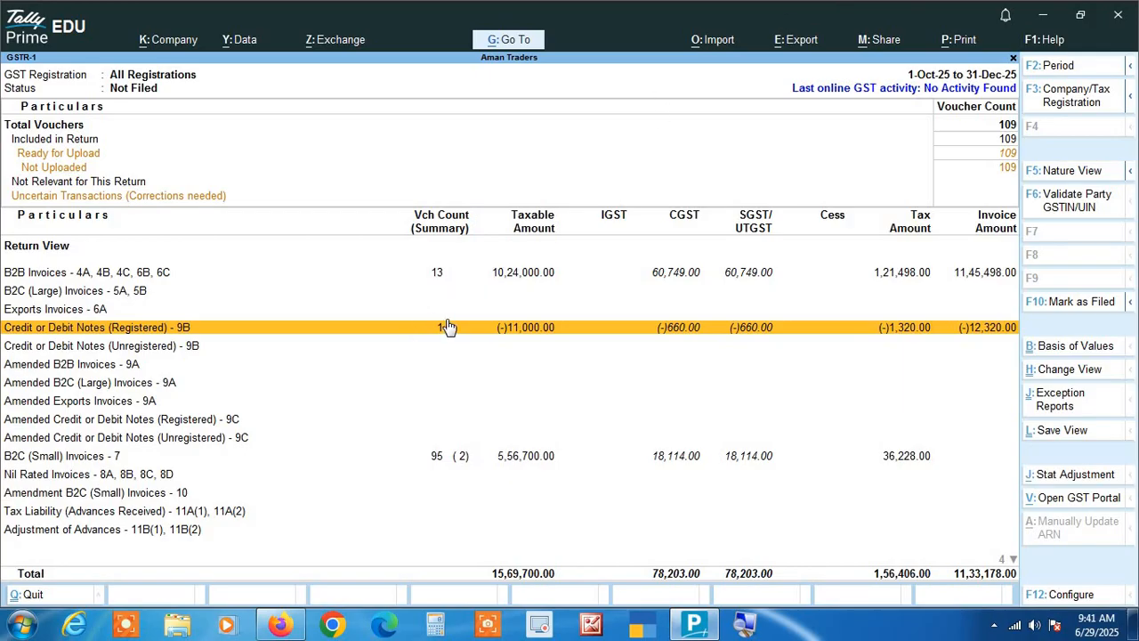
key(Down)
key(Down)
key(Down)
key(Down)
key(Down)
key(Down)
key(Down)
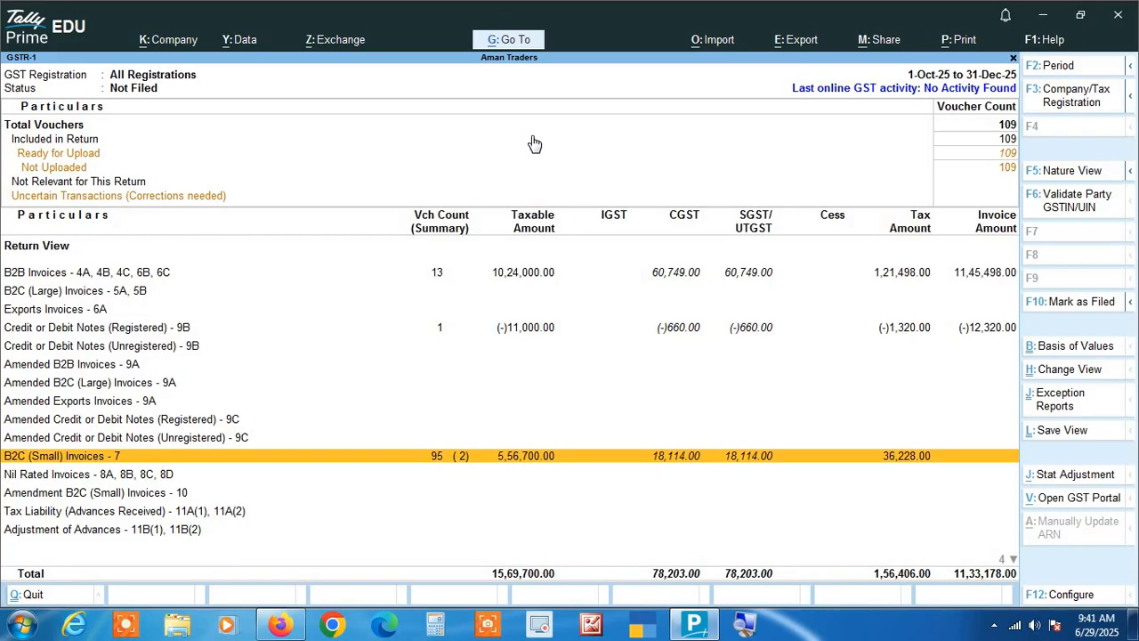
key(Down)
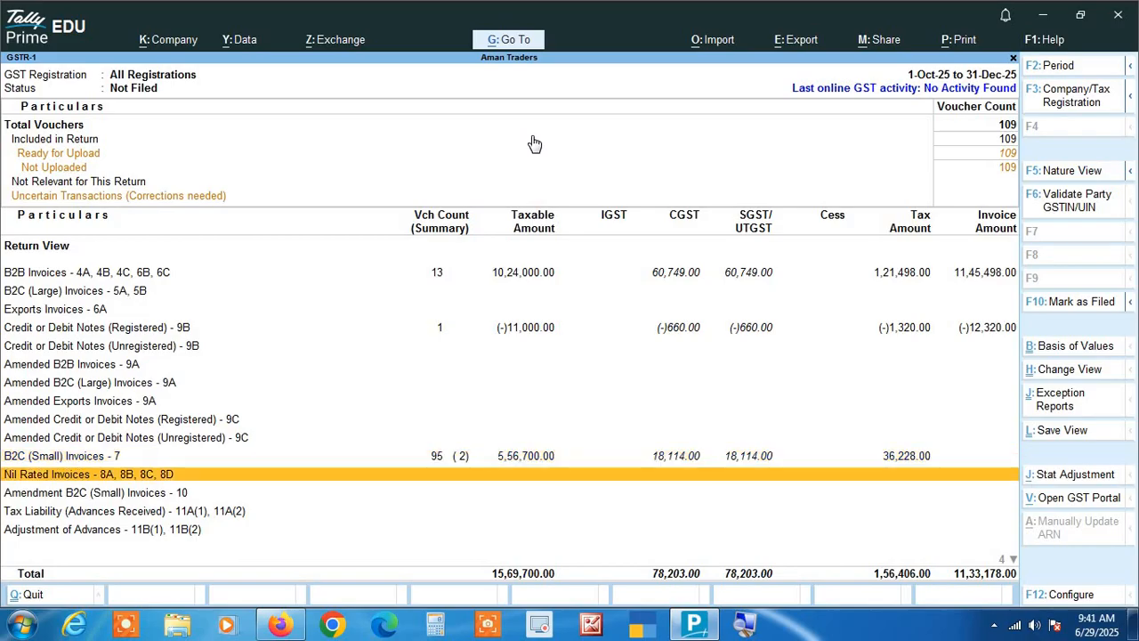
Step: Open section 12, the HSN Summary (B2B - B2C Supplies), from the GSTR-1 report and switch it to the summary view
key(Down)
key(Down)
key(Down)
key(Down)
key(Down)
key(Down)
key(Down)
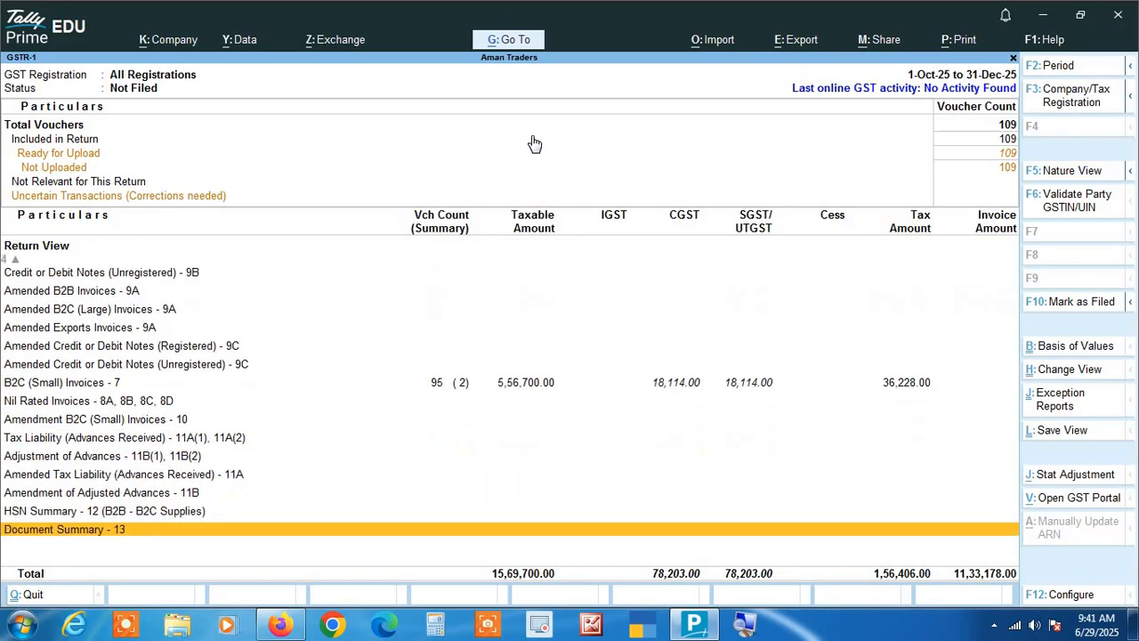
key(Up)
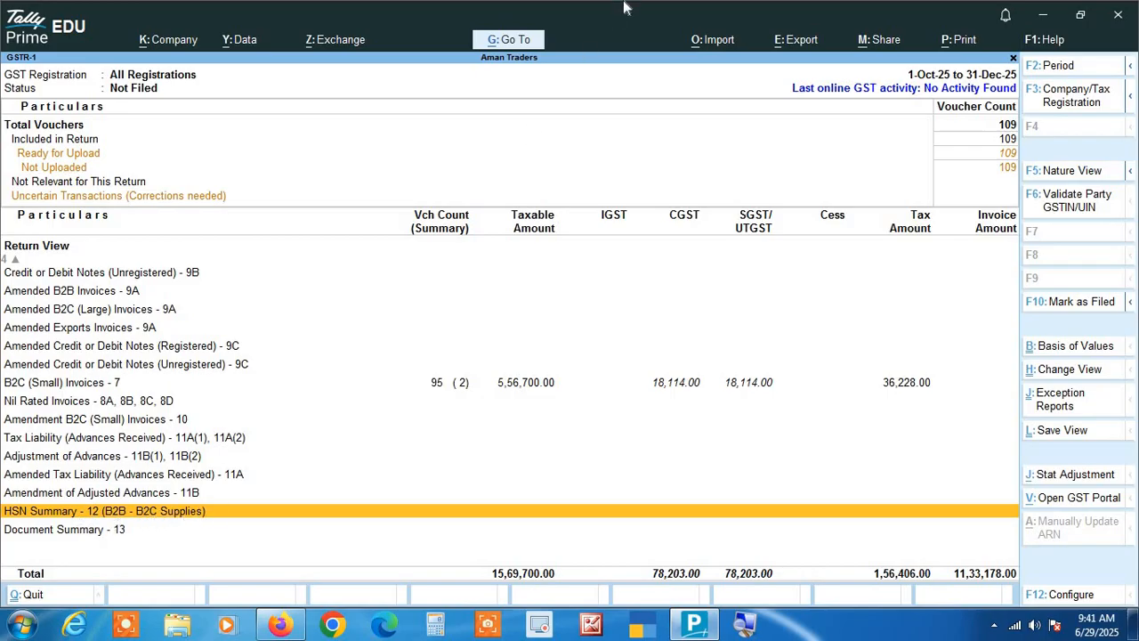
key(Return)
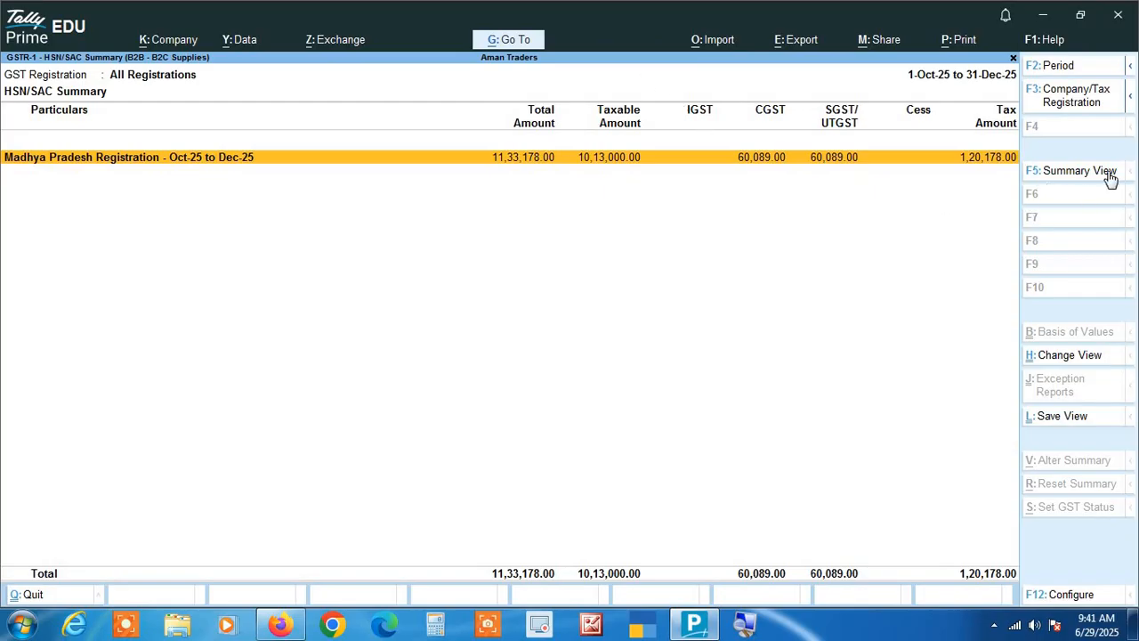
click(1081, 176)
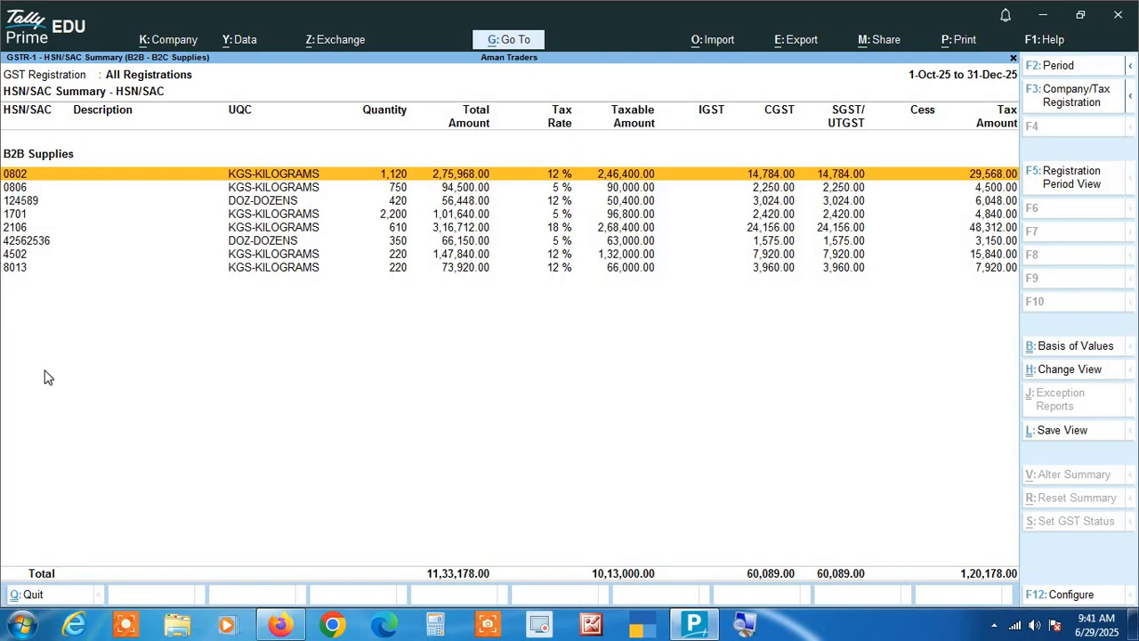
click(740, 625)
Step: Return to the GSTR-1 return view and compare the B2B invoices, registered credit or debit notes and B2C (Small) invoices with the totals
key(Escape)
key(Up)
key(Up)
key(Up)
key(Up)
key(Up)
key(Up)
key(Up)
key(Up)
key(Up)
key(Up)
key(Up)
key(Up)
key(Up)
key(Up)
key(Up)
key(Up)
key(Up)
key(Up)
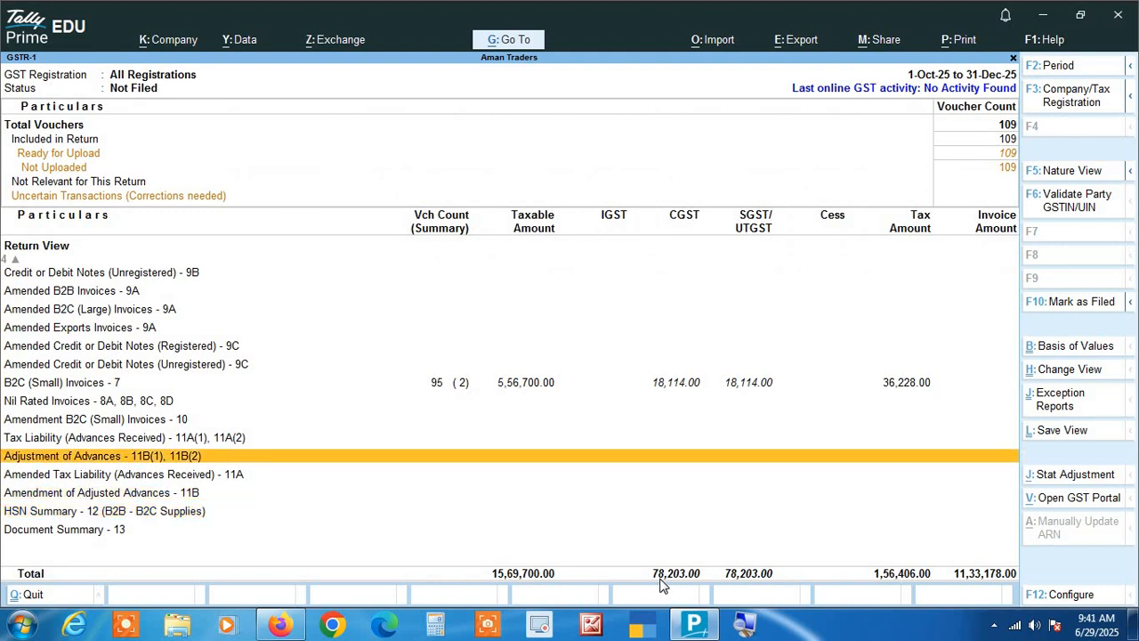
key(Down)
key(Down)
key(Up)
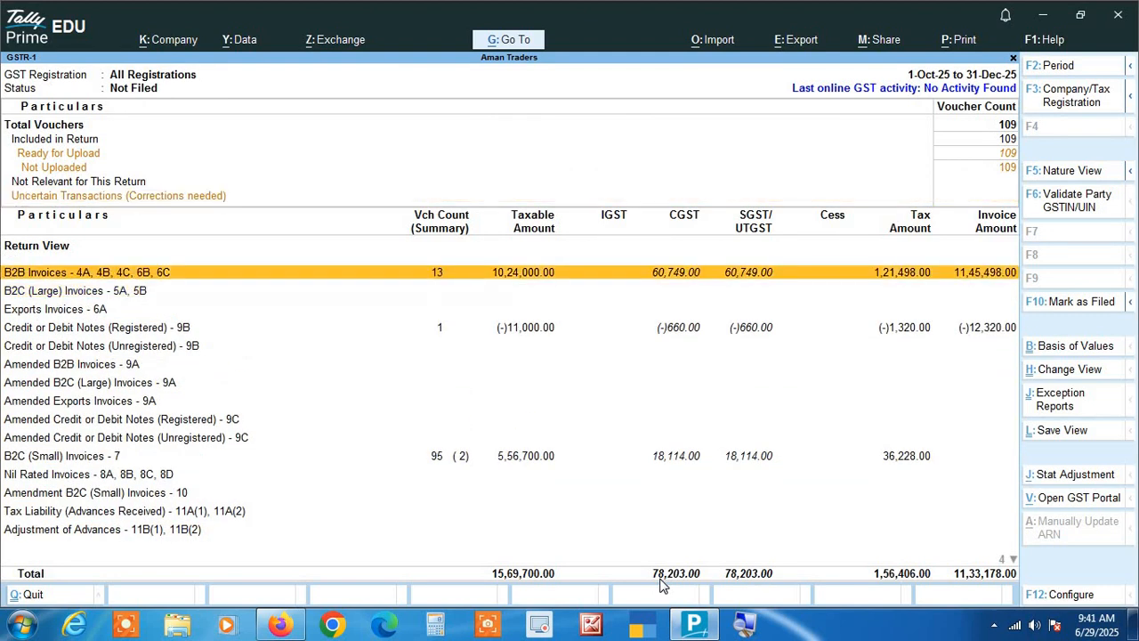
key(Down)
key(Down)
key(Down)
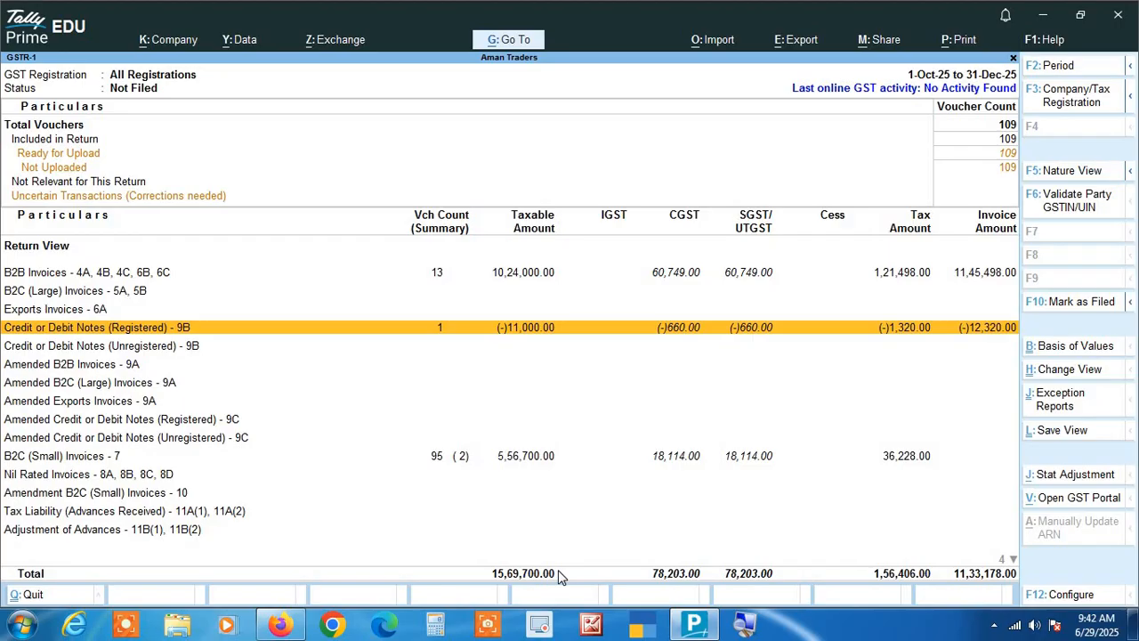
key(Down)
key(Down)
key(Down)
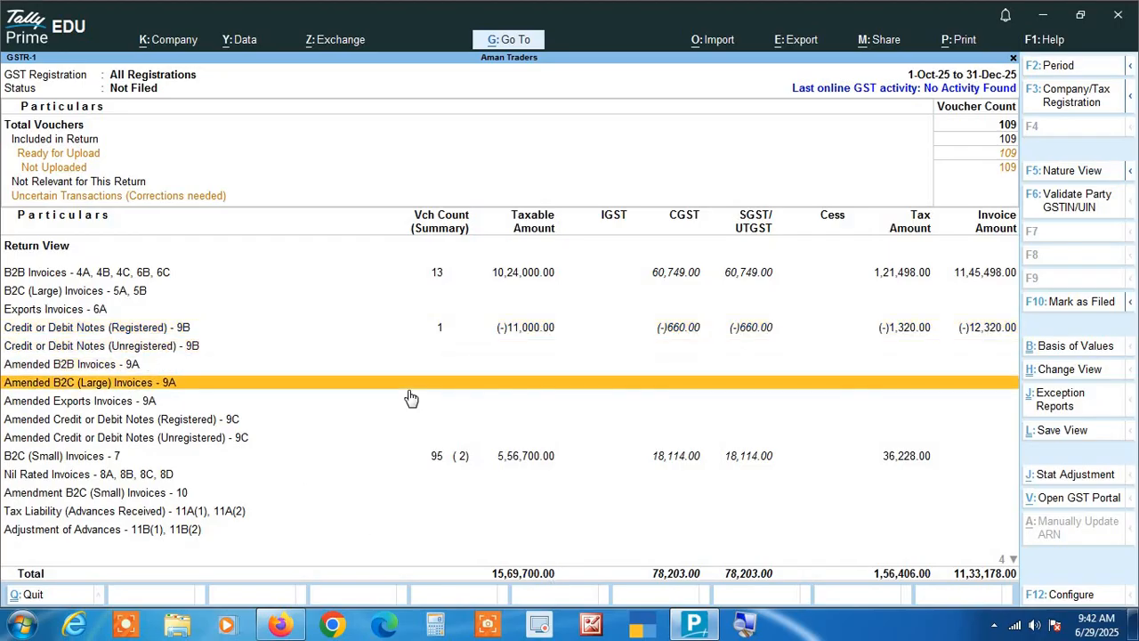
key(Down)
key(Down)
key(Down)
key(Down)
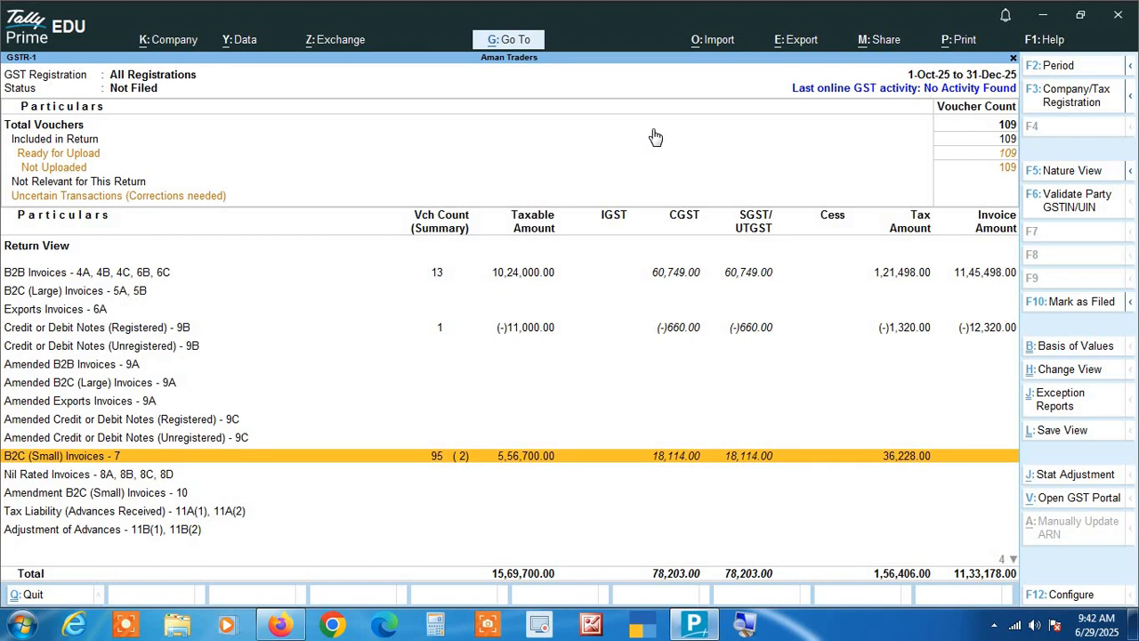
Step: Recheck the B2B supplies by HSN/SAC code in the summary view of the HSN Summary and return to the GSTR-1 report
key(Down)
key(Down)
key(Down)
key(Down)
key(Down)
key(Down)
key(Down)
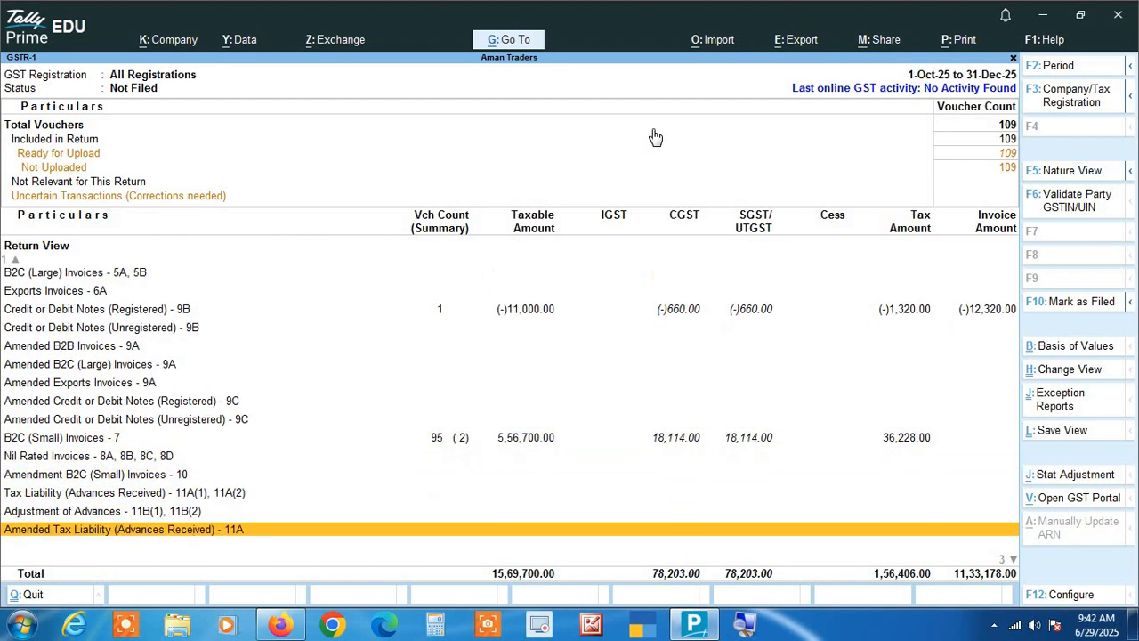
key(Down)
key(Up)
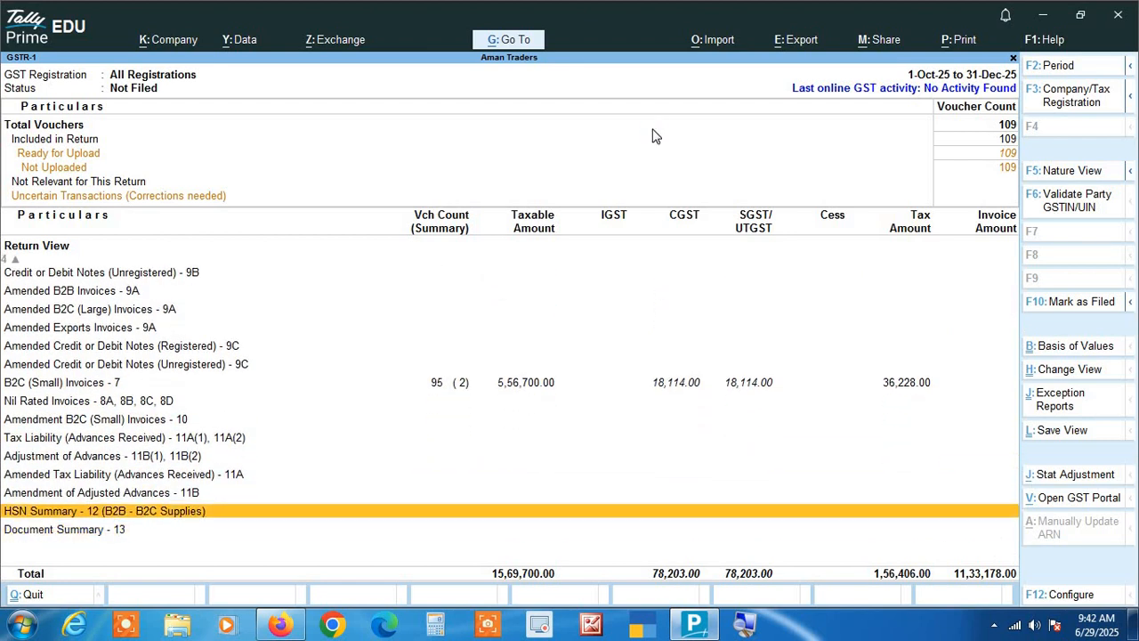
key(Return)
click(1093, 173)
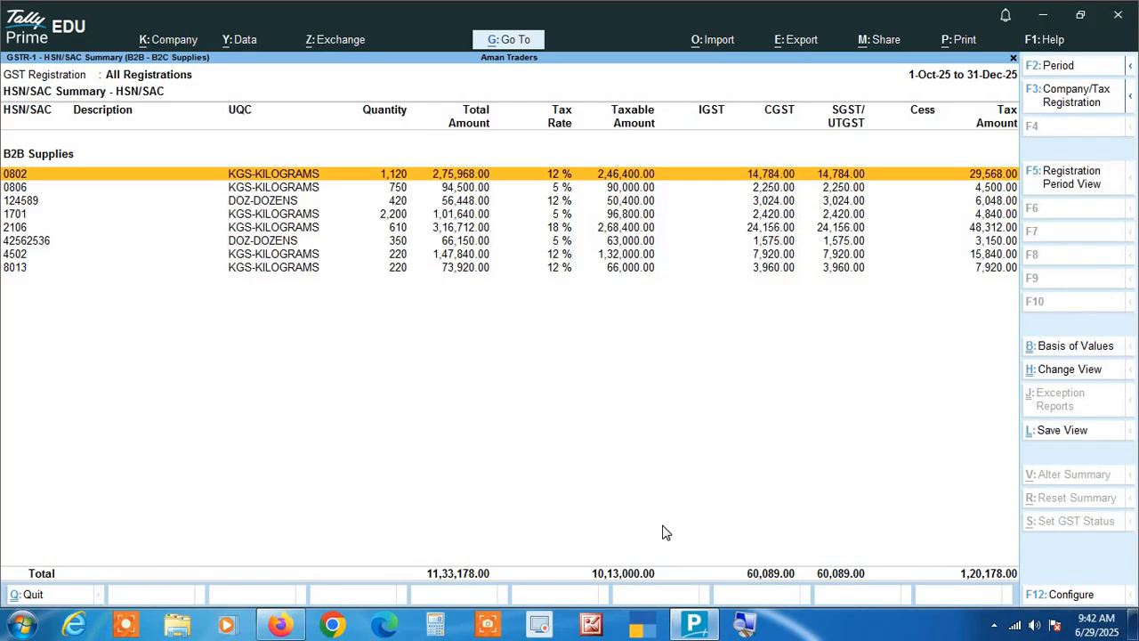
key(Escape)
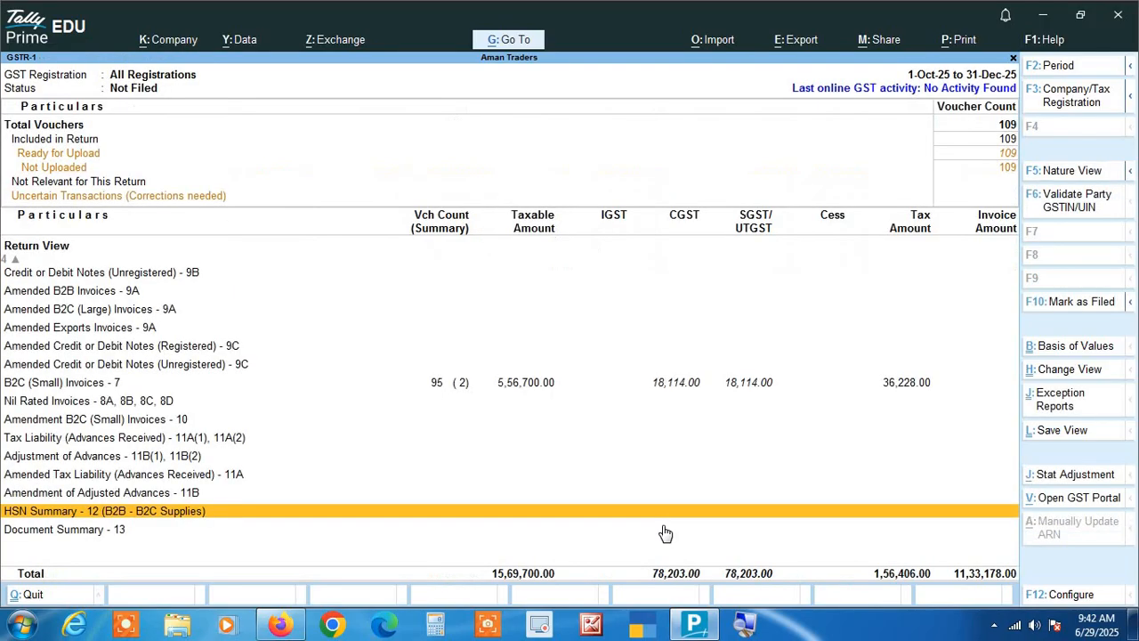
Step: Open the GSTR-1 upload list for GST returns and review the pending vouchers, the Madhya Pradesh rate rows, the HSN Summary and the Document Summary
click(805, 40)
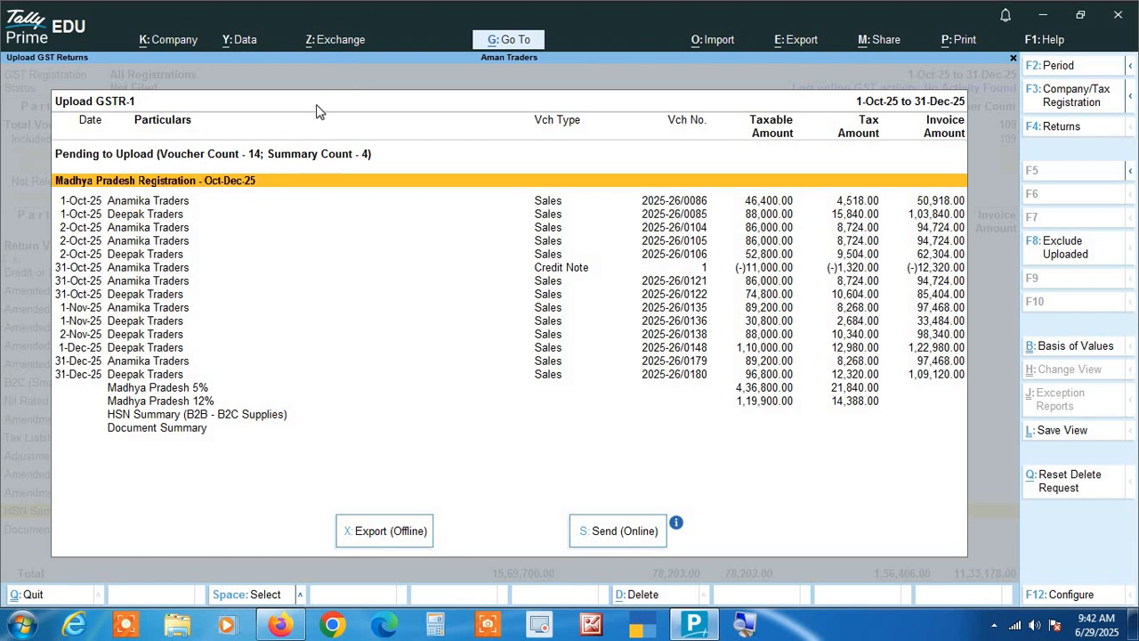
key(Down)
key(Down)
key(Down)
key(Down)
key(Down)
key(Down)
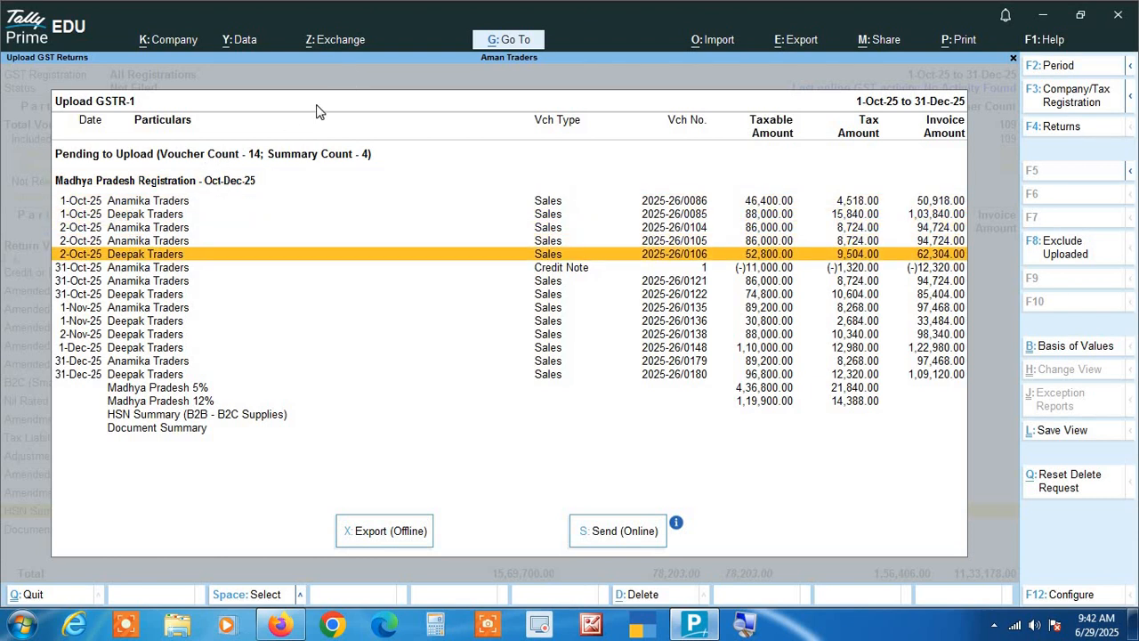
key(Down)
key(Down)
key(Down)
key(Down)
key(Down)
key(Down)
key(Down)
key(Down)
key(Down)
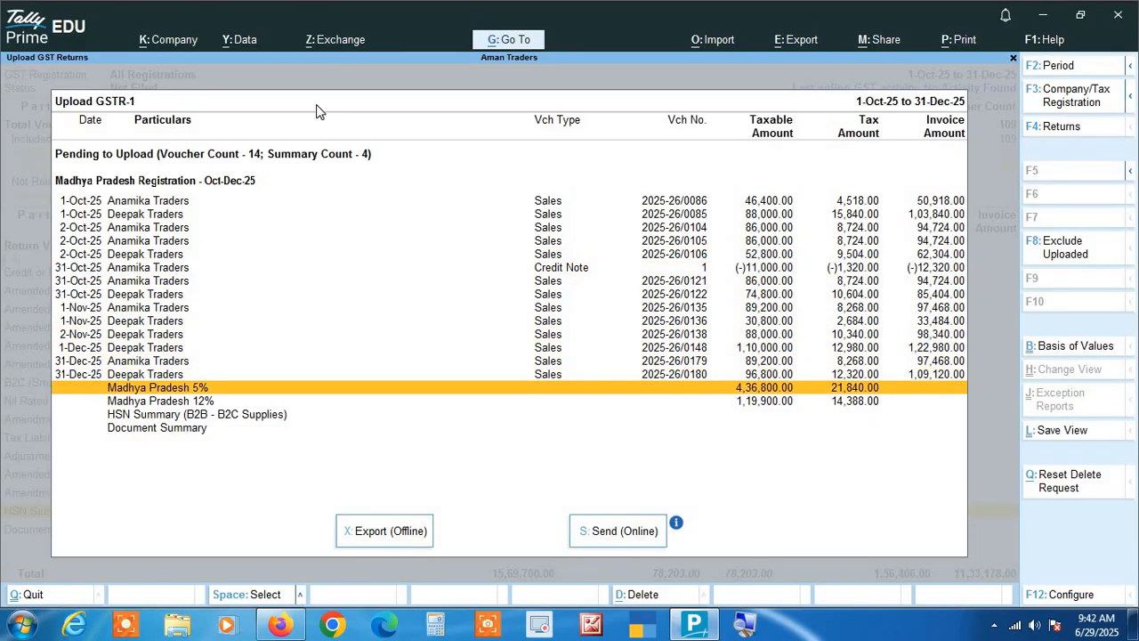
key(Down)
key(Down)
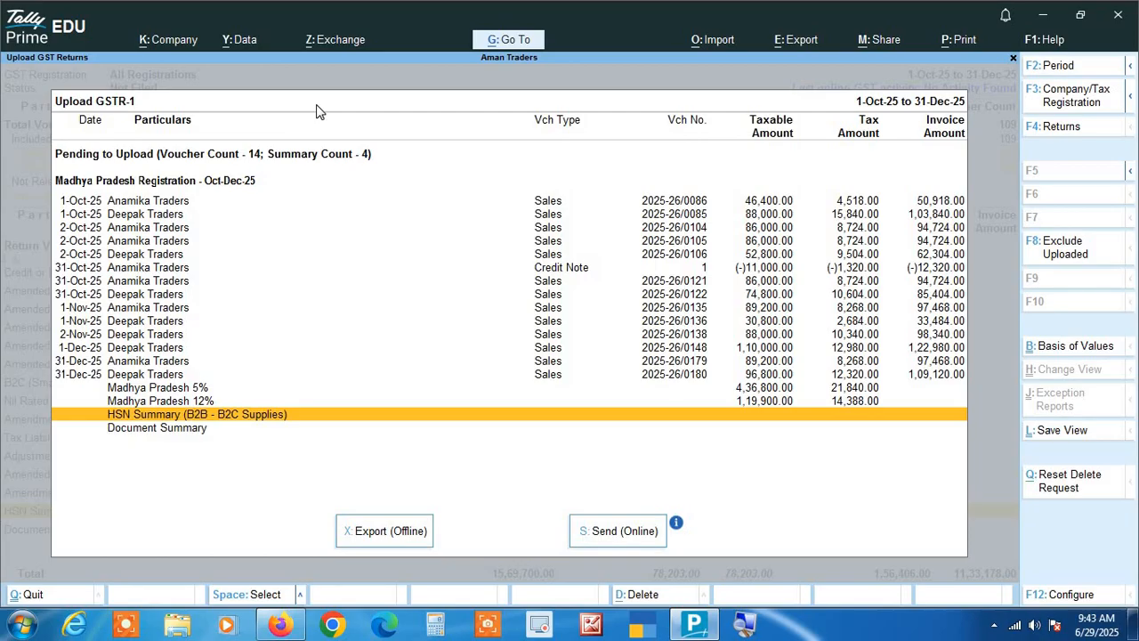
key(Down)
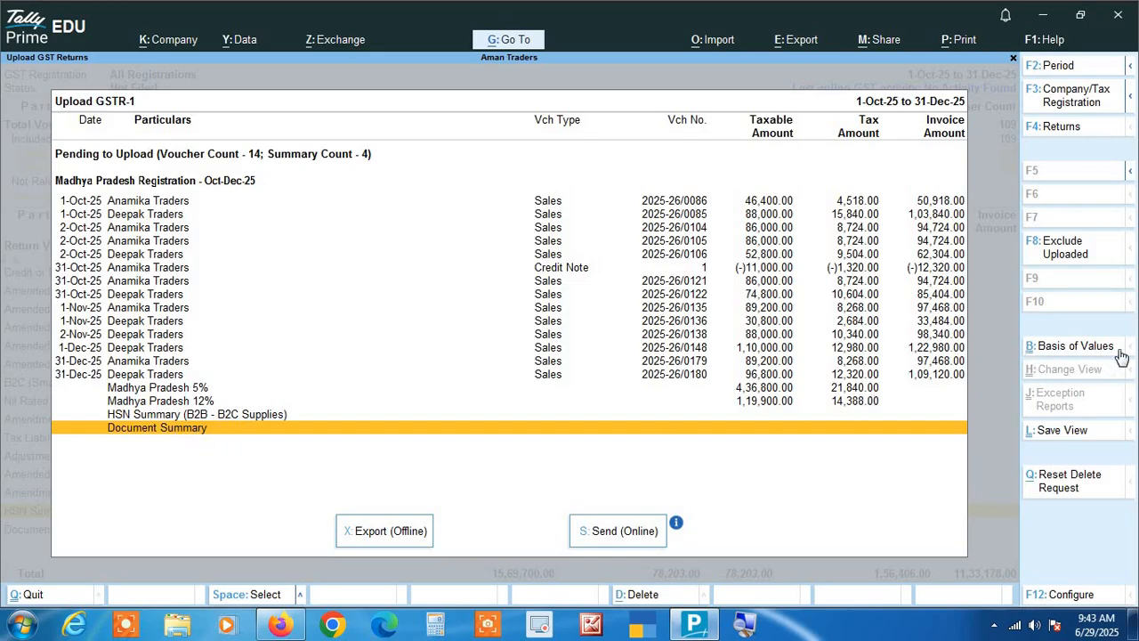
Step: Check the Include HSN Summary and Include Document Summary options in the upload list's Basis of Values, and accept the configuration
click(1066, 349)
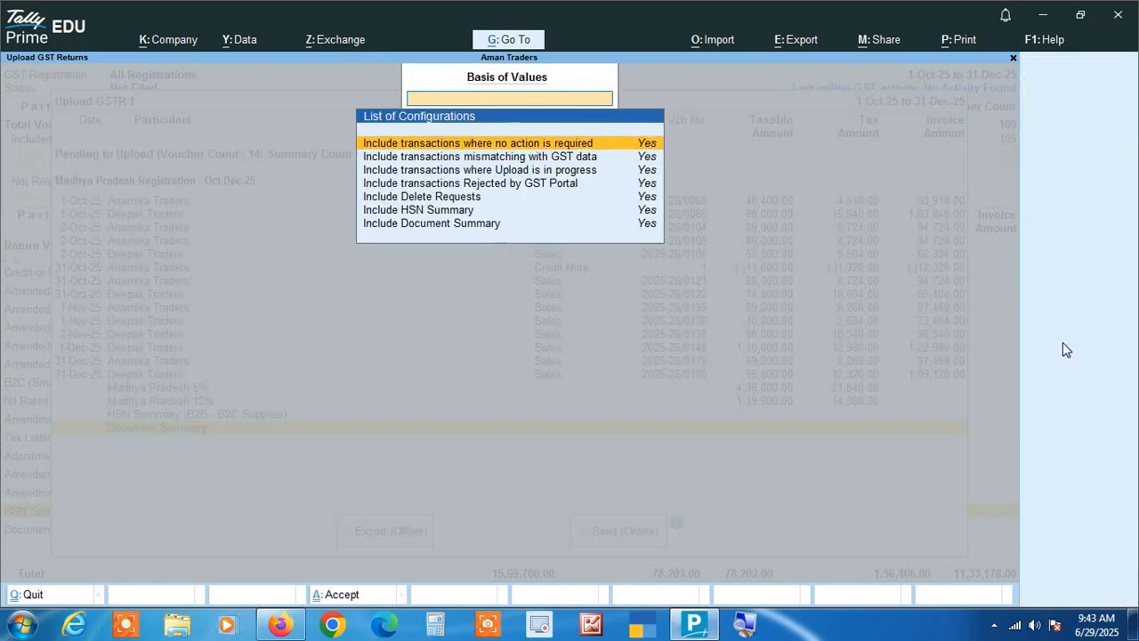
key(Down)
key(Down)
key(Down)
key(Down)
key(Down)
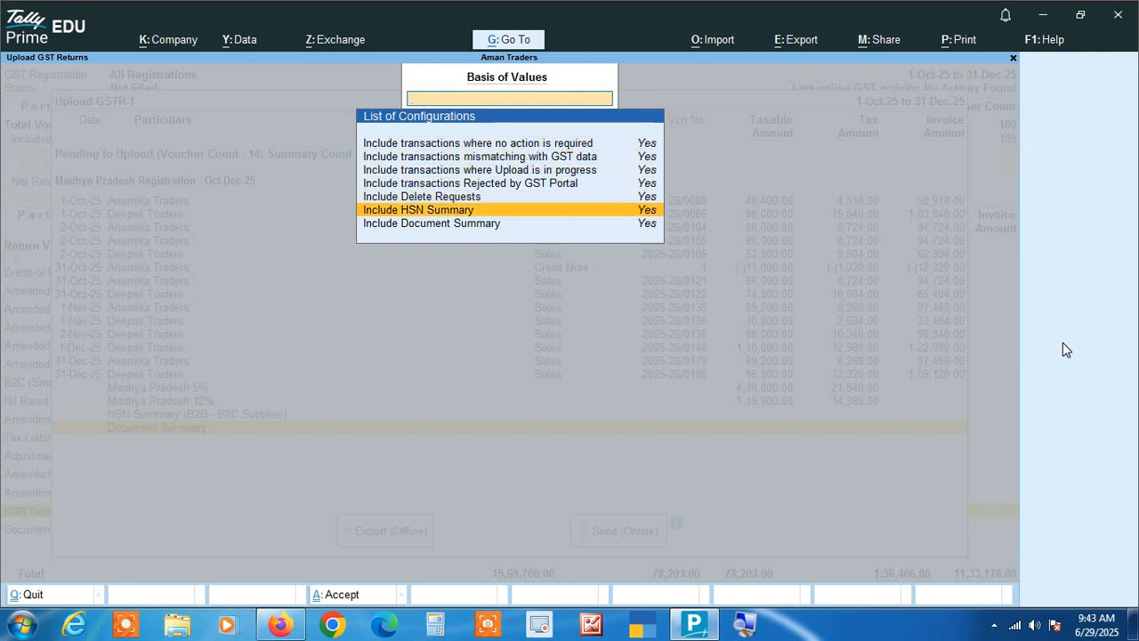
key(Down)
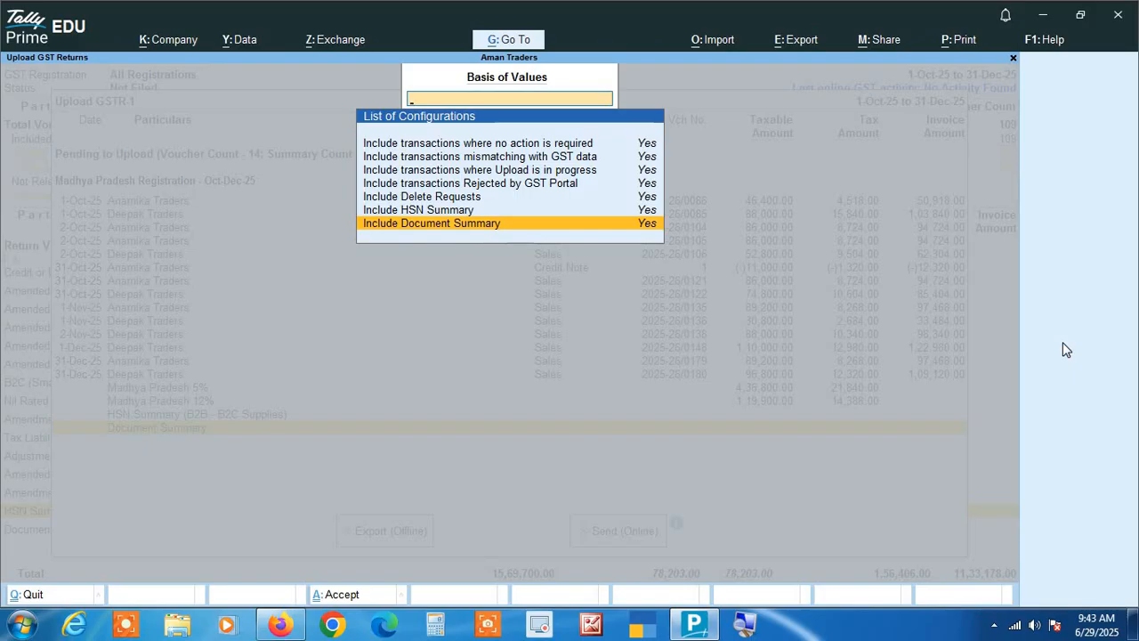
key(ctrl+a)
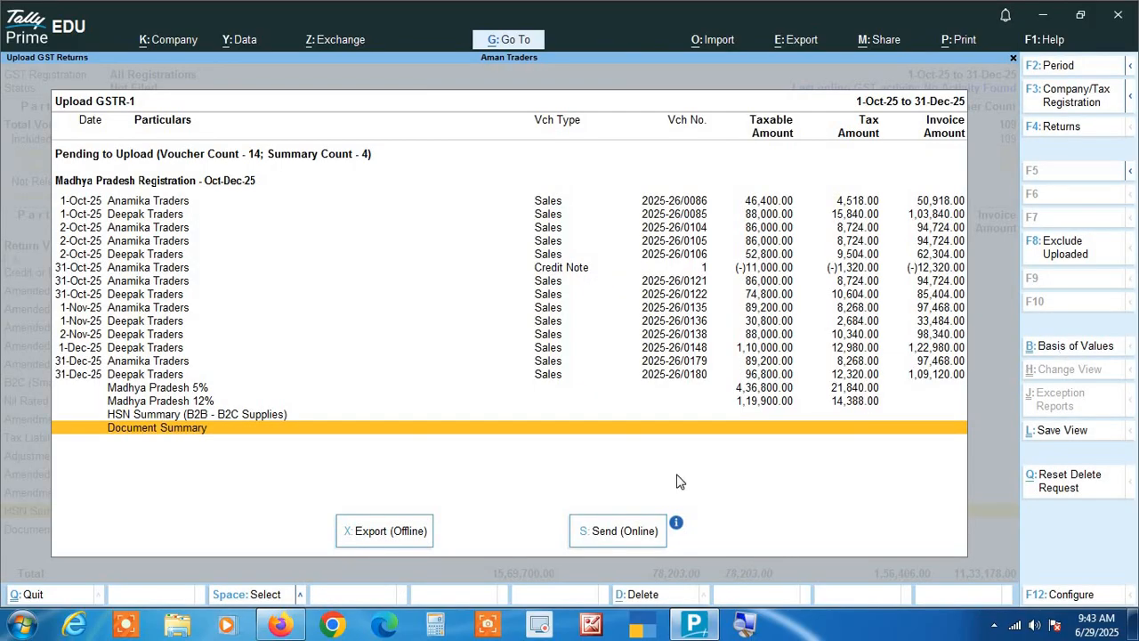
Step: Set the file format of the offline GSTR-1 export to JSON (Data Interchange), and leave the upload list
click(388, 539)
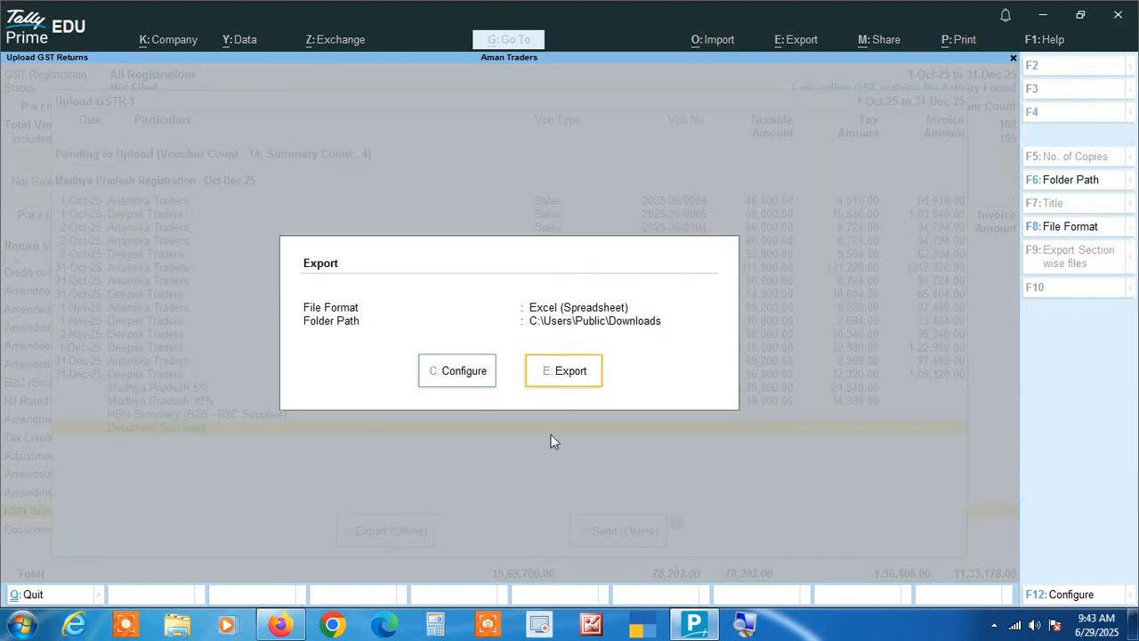
click(1077, 228)
key(Down)
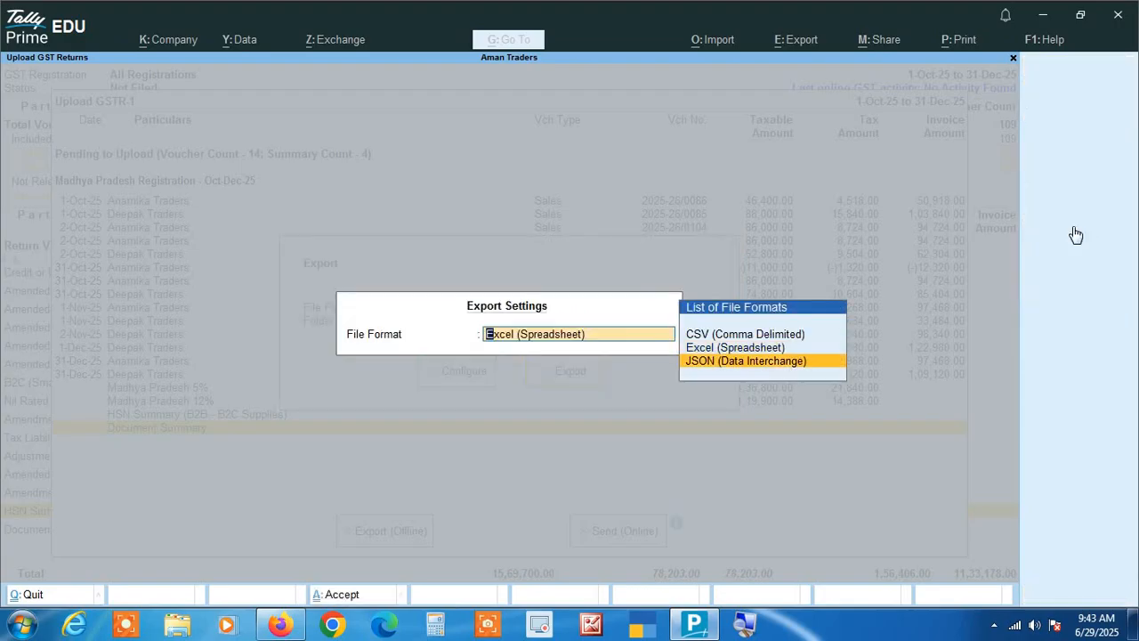
key(Return)
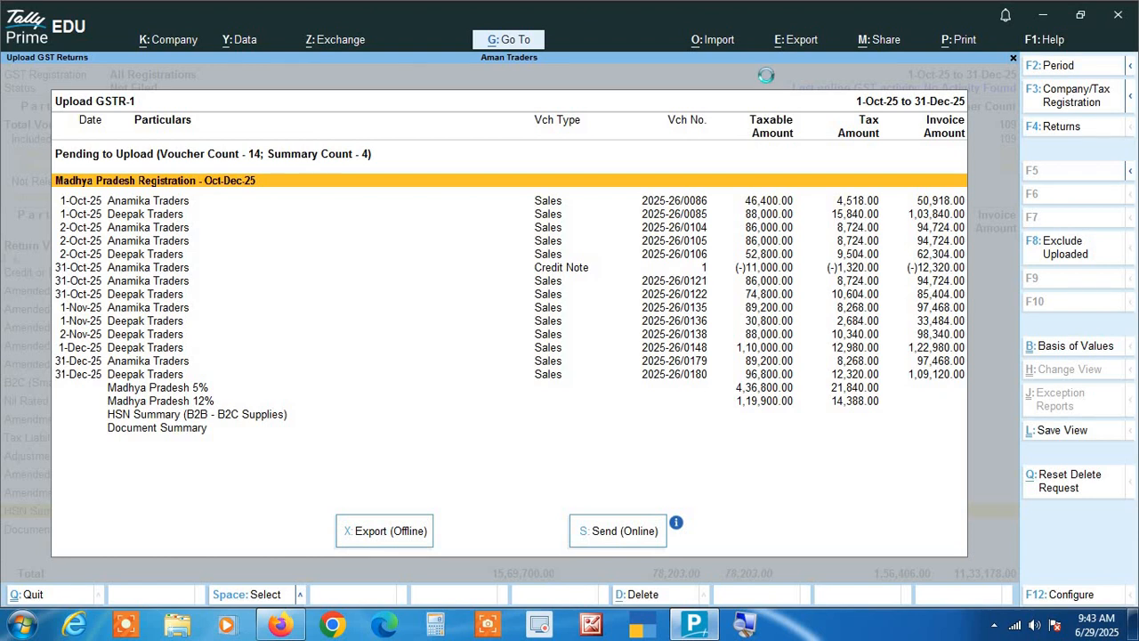
key(Escape)
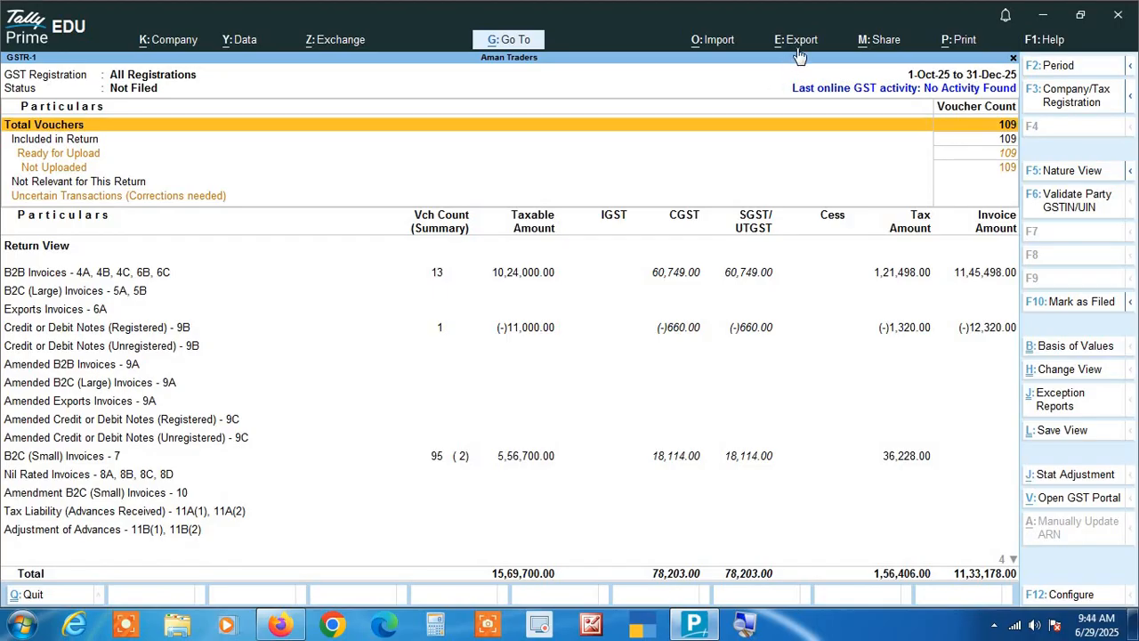
Step: Open the company's GST Rate and Other Details from the company features to check the HSN/SAC summary option, and leave both forms
key(F11)
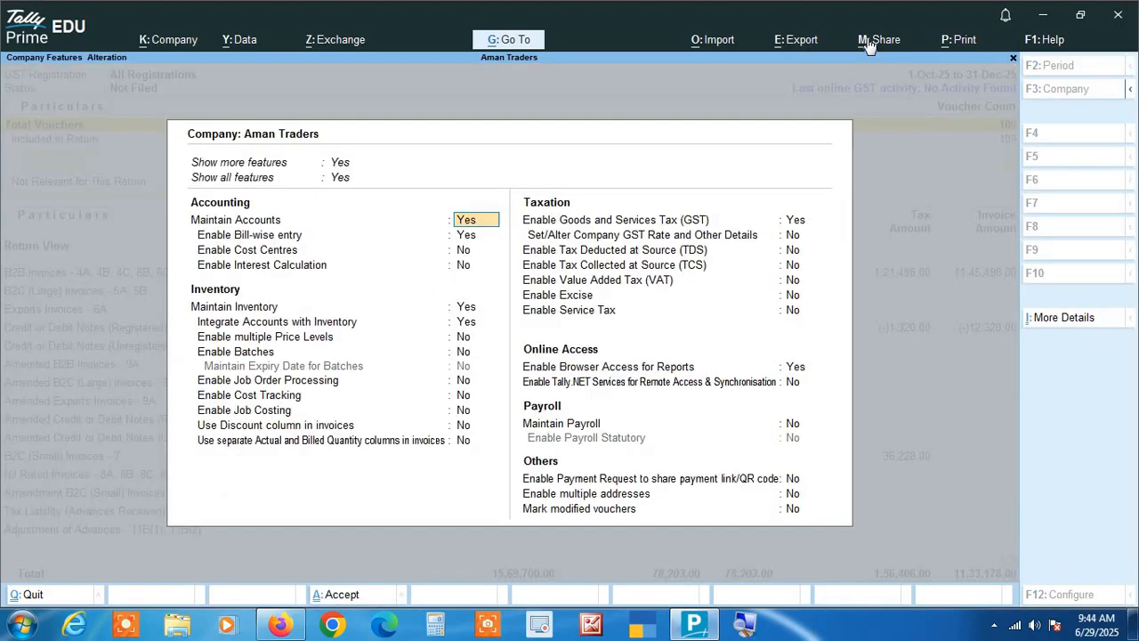
click(794, 235)
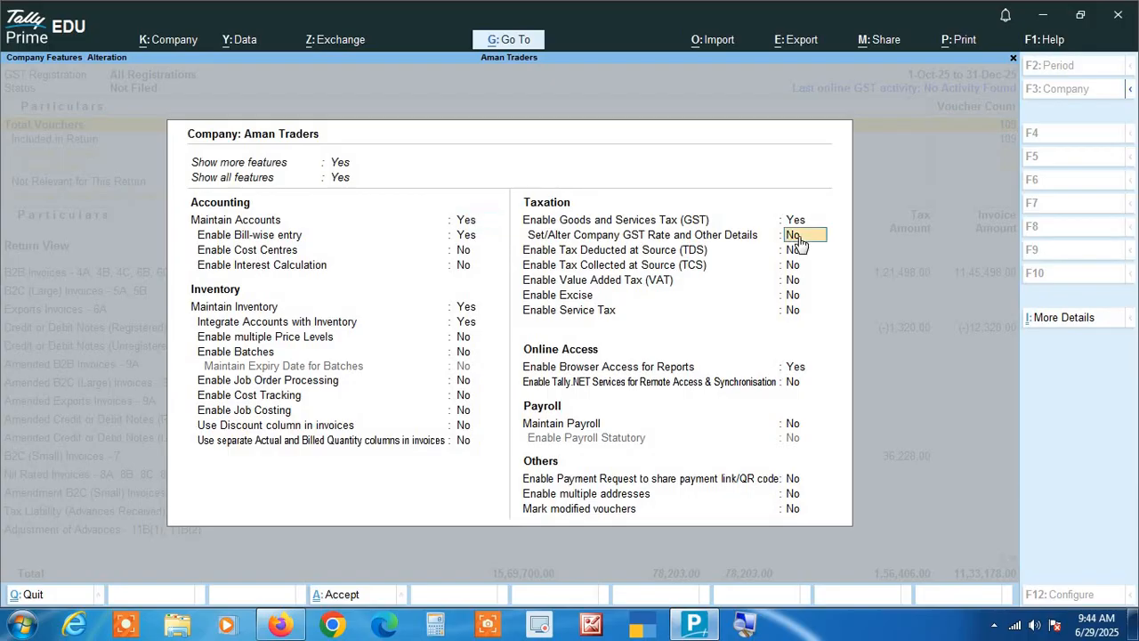
text(y)
key(Return)
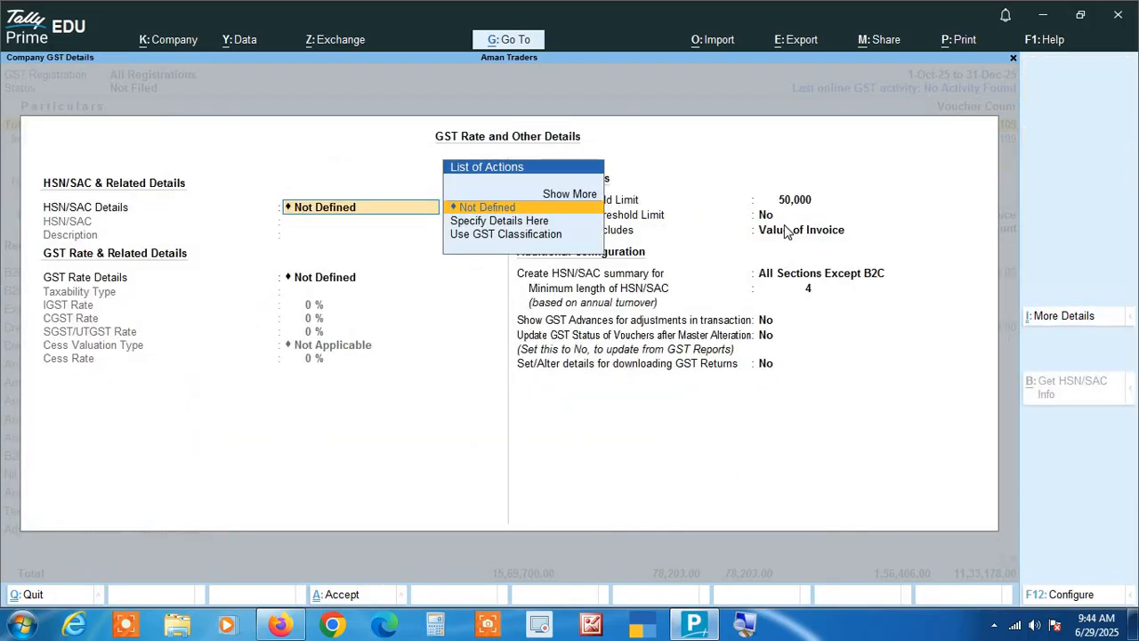
key(BackSpace)
key(Escape)
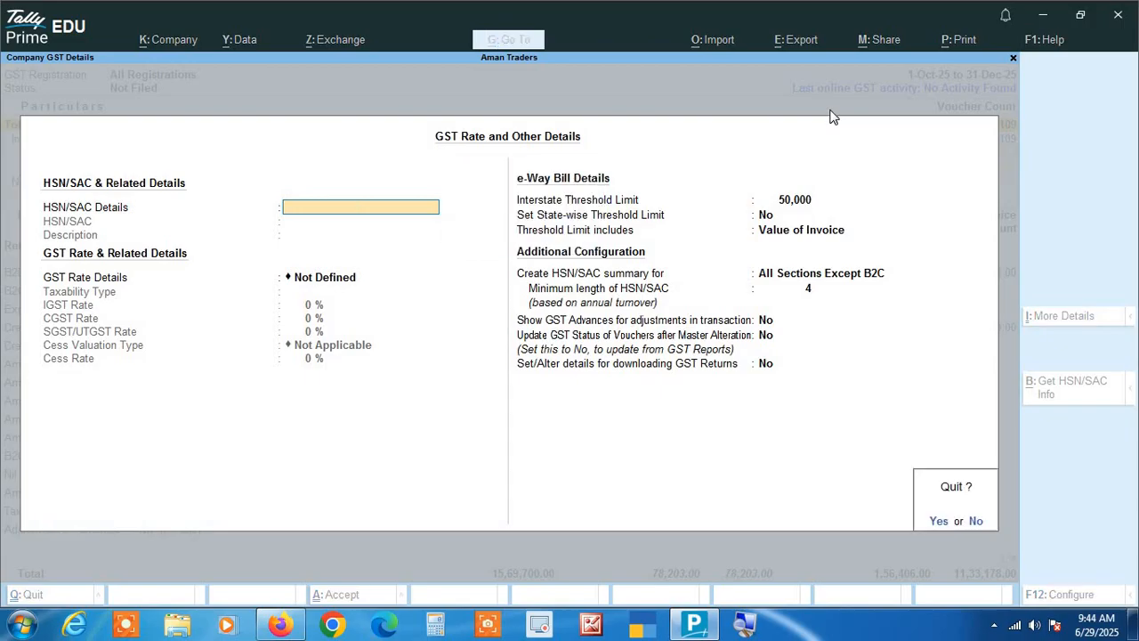
key(y)
key(BackSpace)
key(ctrl+a)
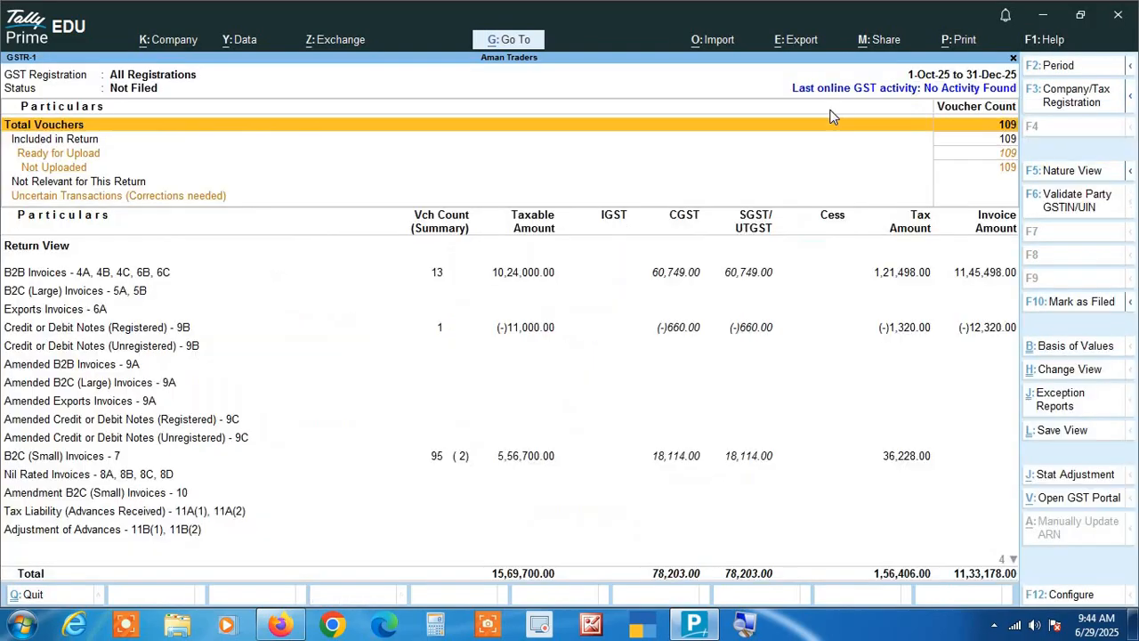